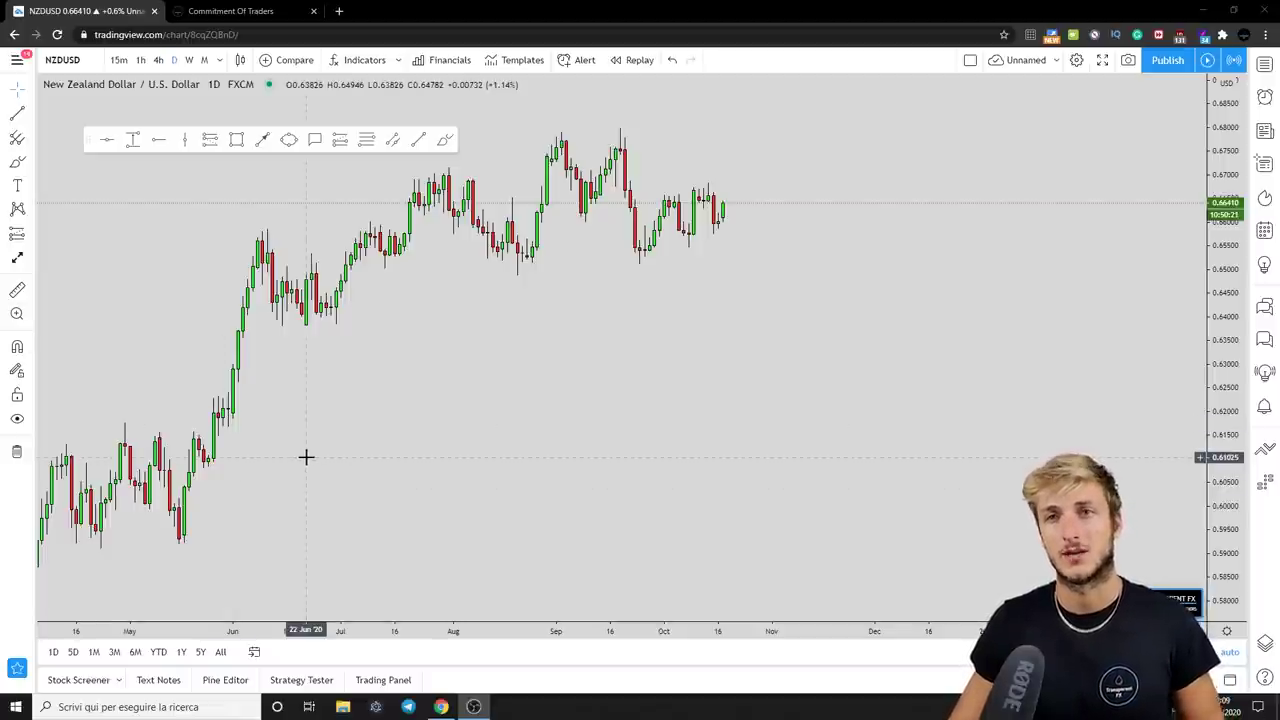
Step: Switch to the Commitment of Traders page and display the position table for the New Zealand dollar (NZD)
{"action": "left_click", "coordinate": [265, 9]}
{"action": "left_click", "coordinate": [665, 456]}
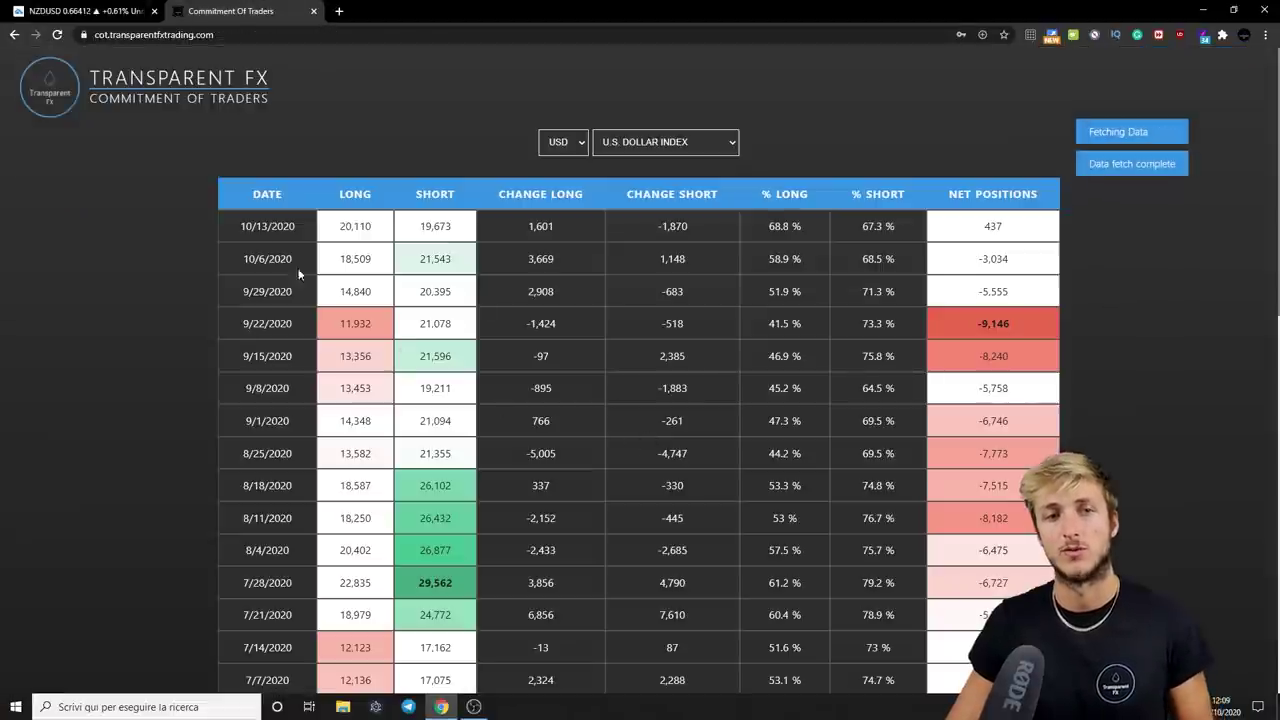
{"action": "left_click_drag", "start_coordinate": [89, 98], "coordinate": [252, 98]}
{"action": "left_click", "coordinate": [362, 104]}
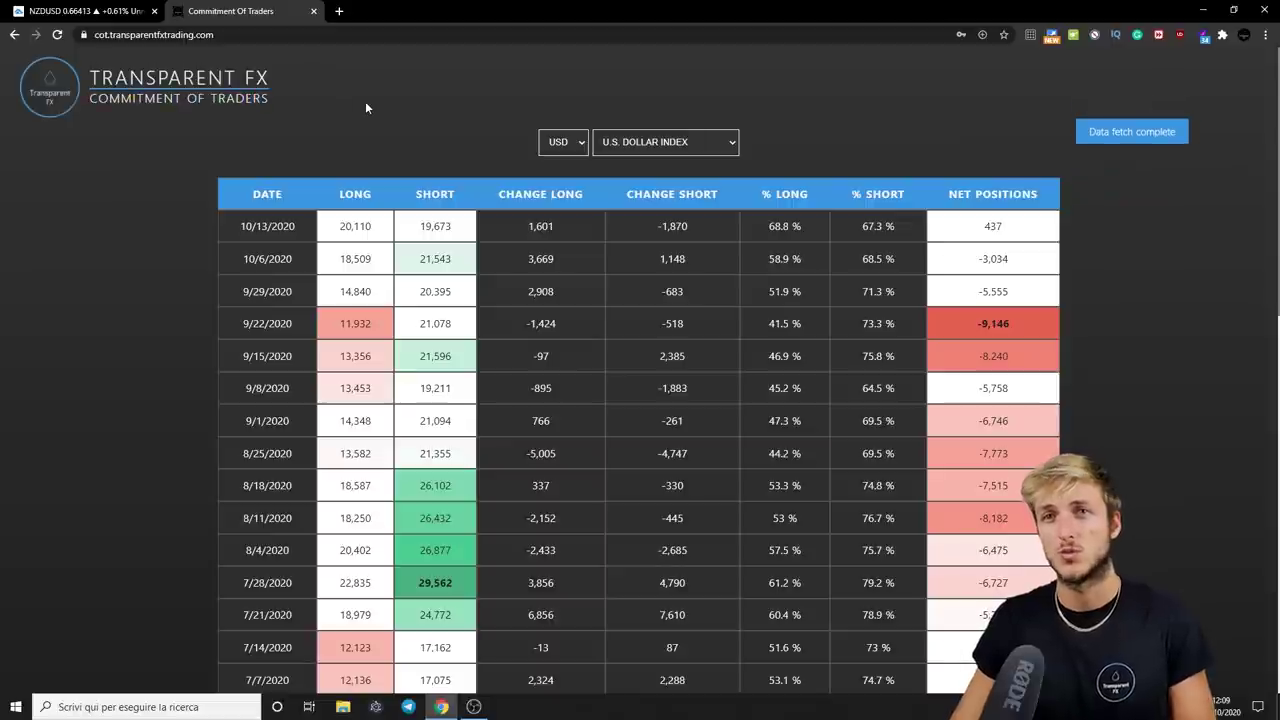
{"action": "left_click", "coordinate": [565, 146]}
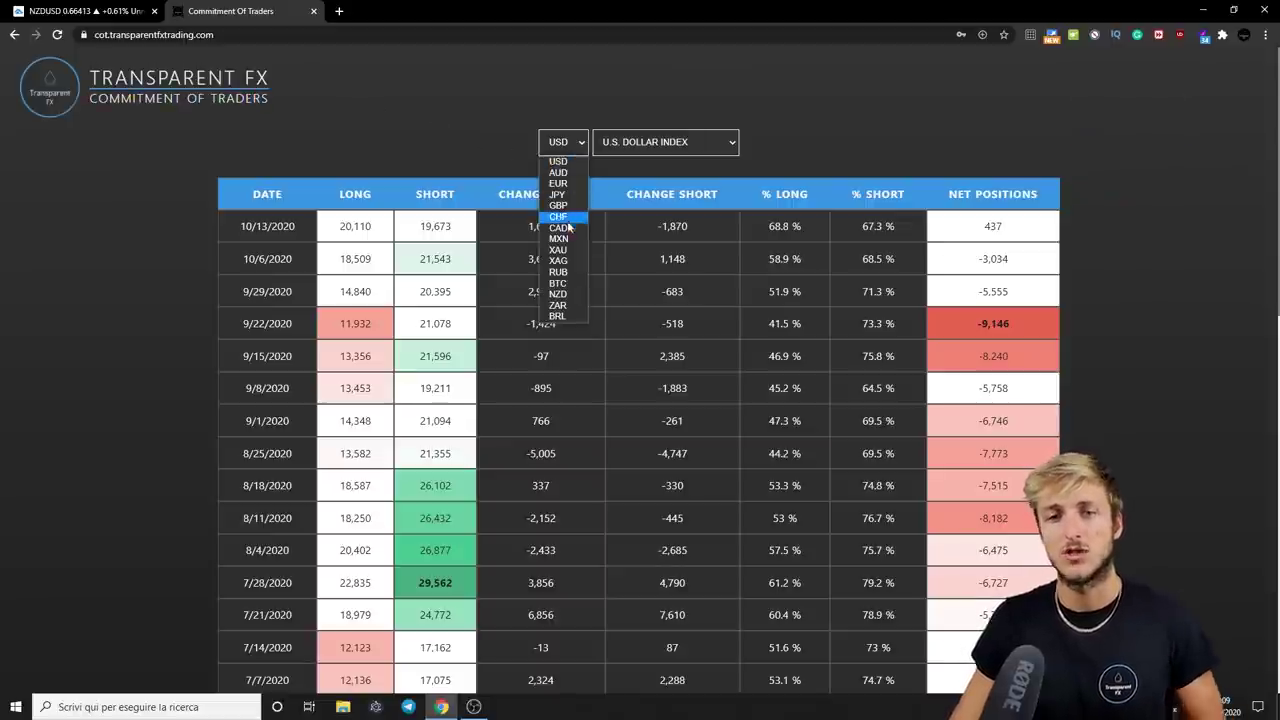
{"action": "left_click", "coordinate": [565, 293]}
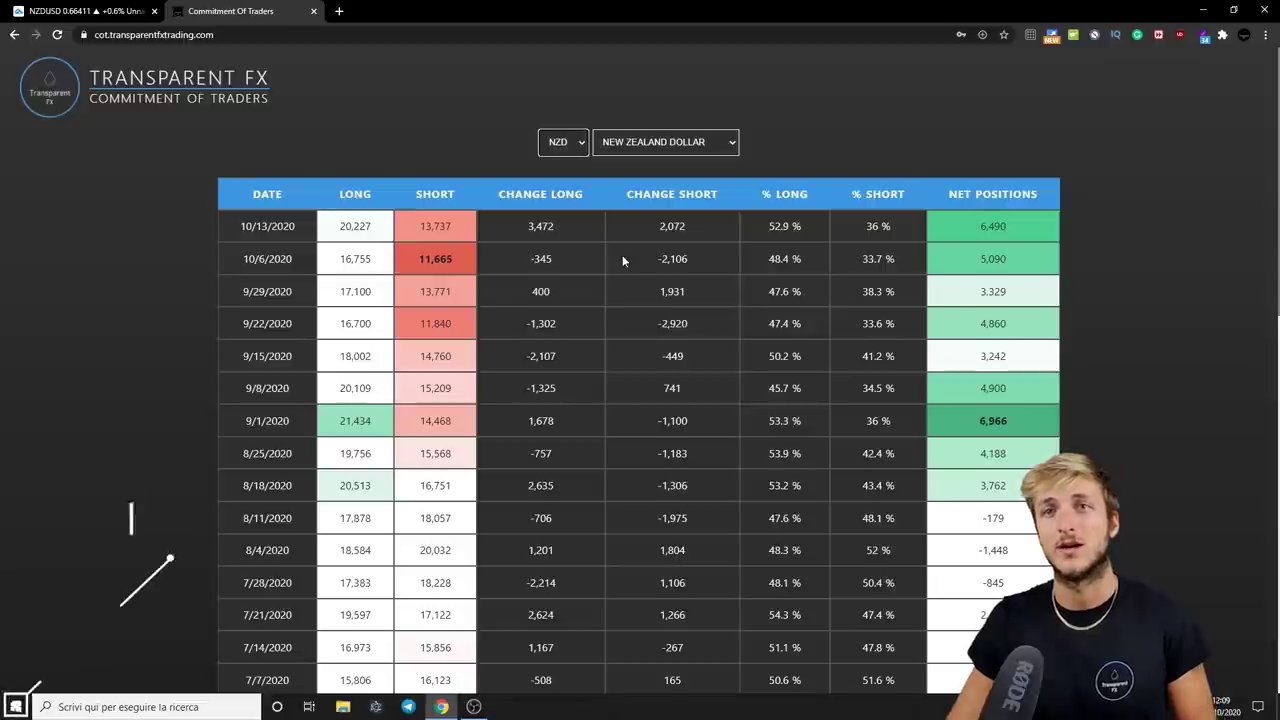
Step: Return to the NZDUSD chart in TradingView and set it to the monthly timeframe, bringing the 2013–2020 candles into view
{"action": "key", "text": "ctrl+shift+Tab"}
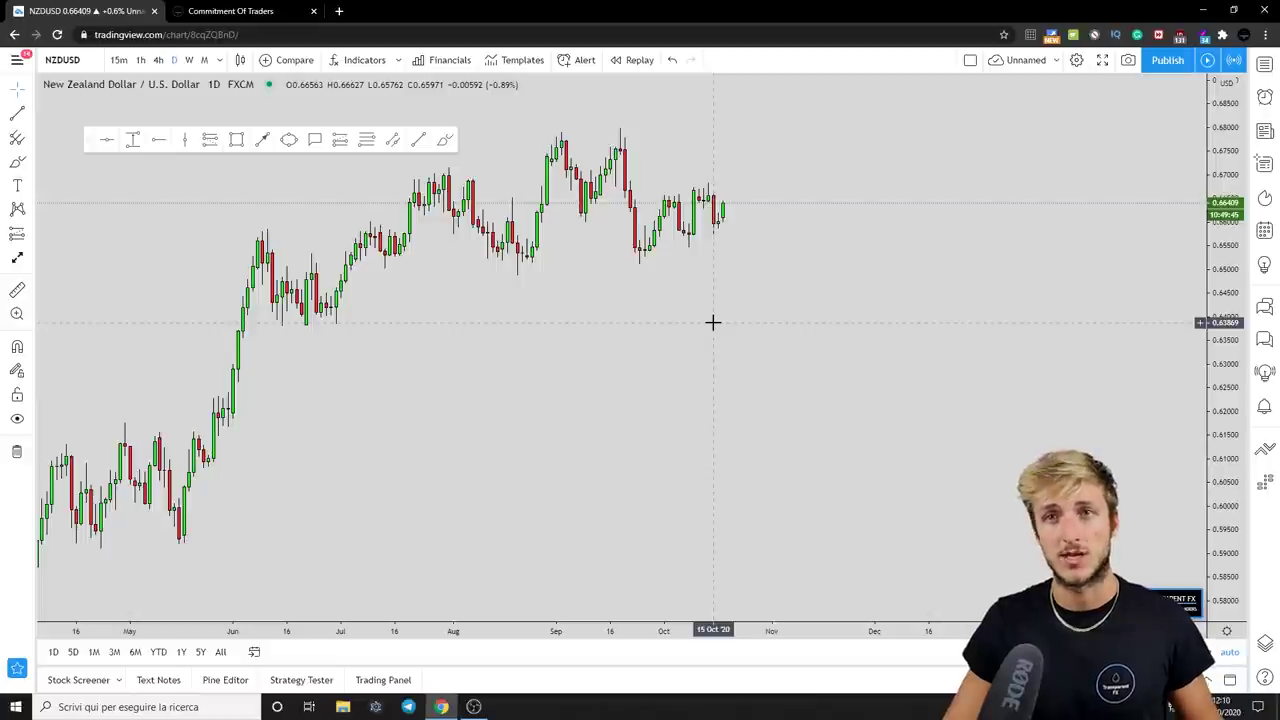
{"action": "left_click", "coordinate": [204, 60]}
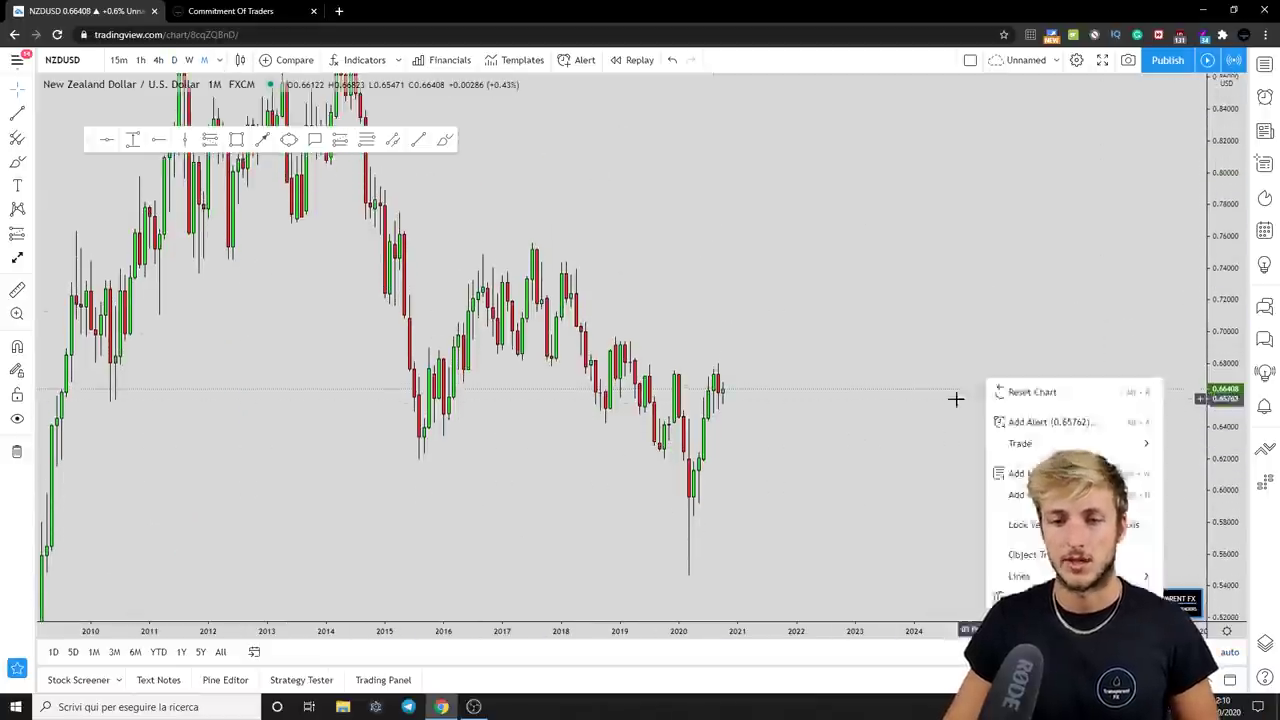
{"action": "left_click", "coordinate": [606, 590]}
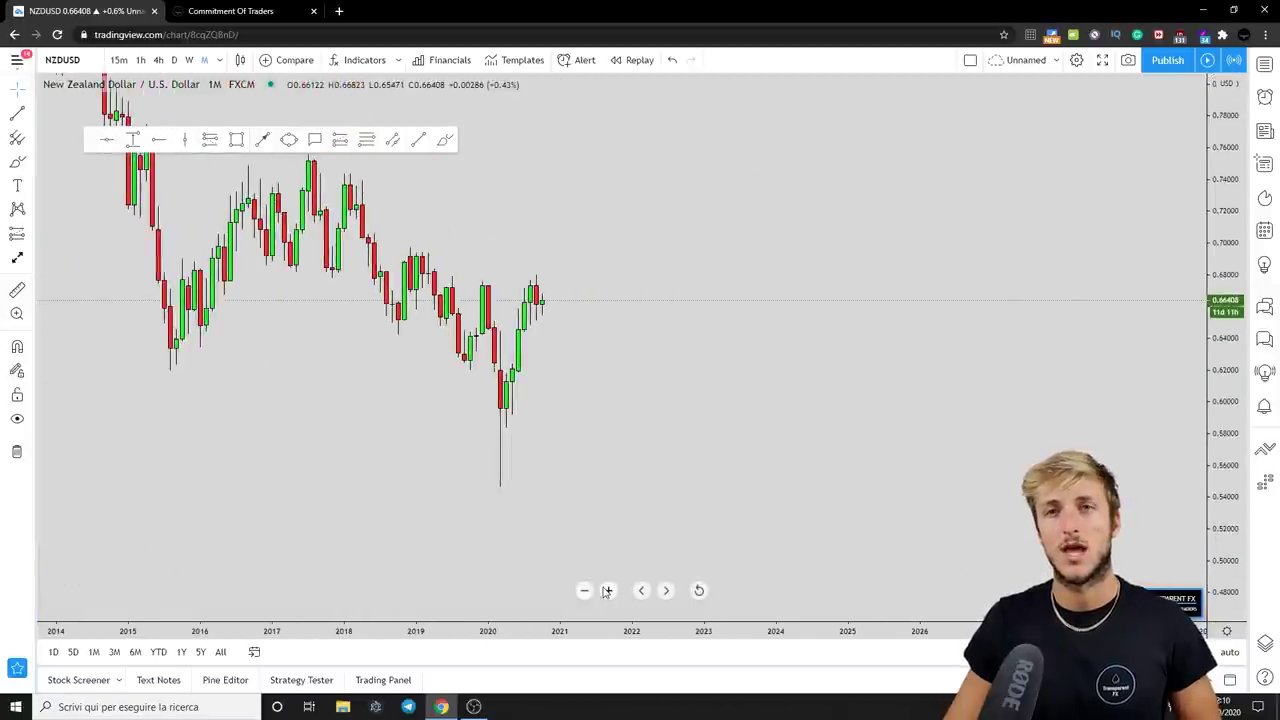
{"action": "scroll", "coordinate": [714, 466], "scroll_direction": "left", "scroll_amount": 3}
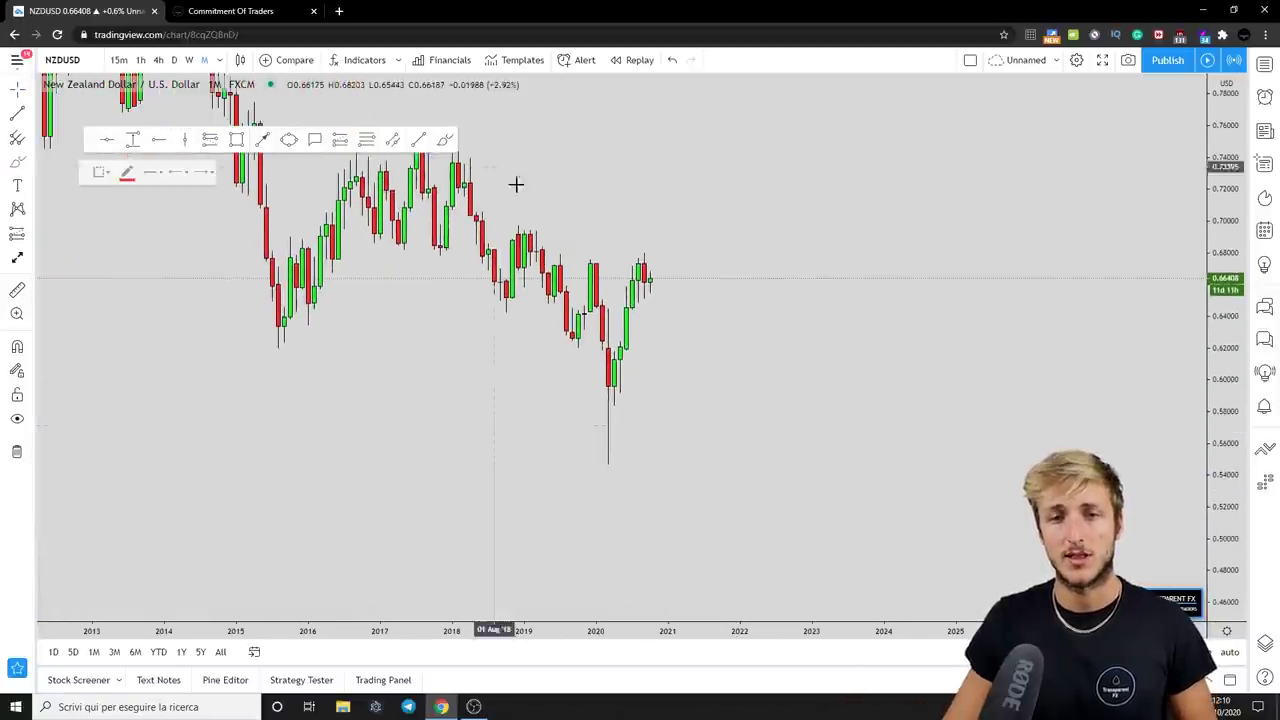
Step: Trace the monthly price swings from mid-2019 to late 2020 with the Brush and undo the stroke
{"action": "mouse_move", "coordinate": [560, 258]}
{"action": "left_mouse_down"}
{"action": "mouse_move", "coordinate": [579, 342]}
{"action": "mouse_move", "coordinate": [596, 265]}
{"action": "mouse_move", "coordinate": [615, 455]}
{"action": "mouse_move", "coordinate": [658, 265]}
{"action": "left_mouse_up"}
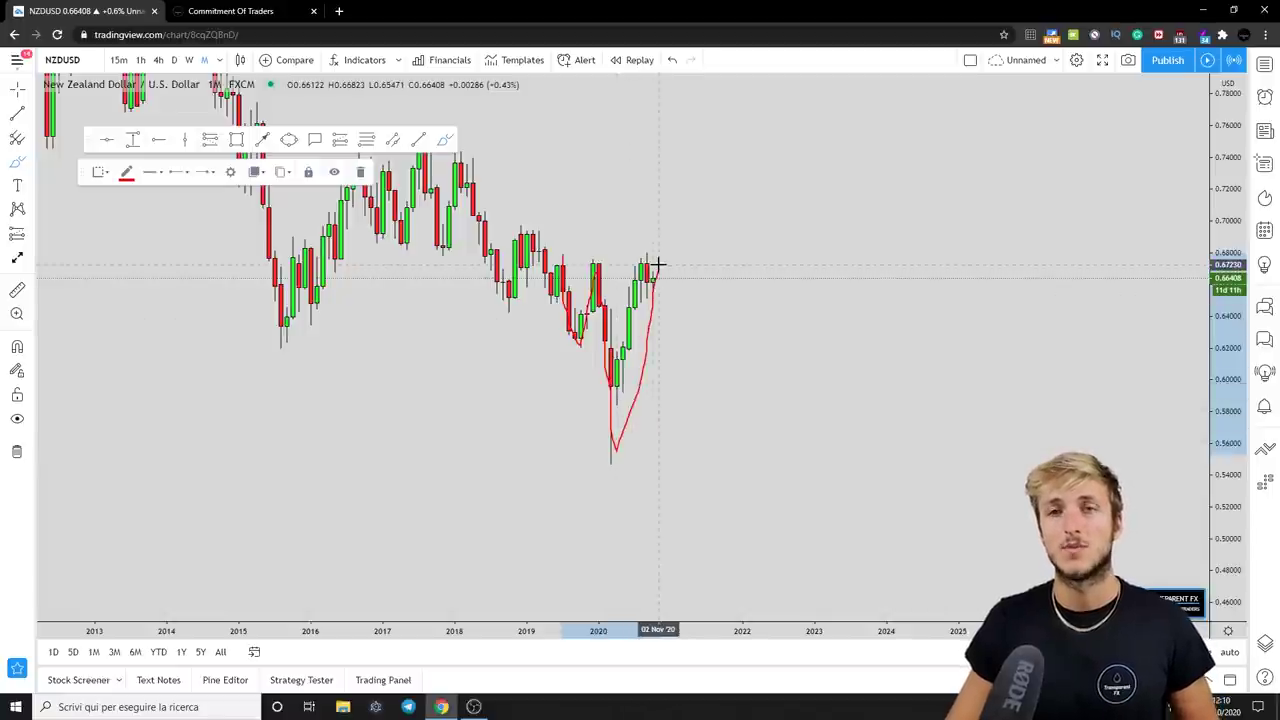
{"action": "left_click", "coordinate": [672, 60]}
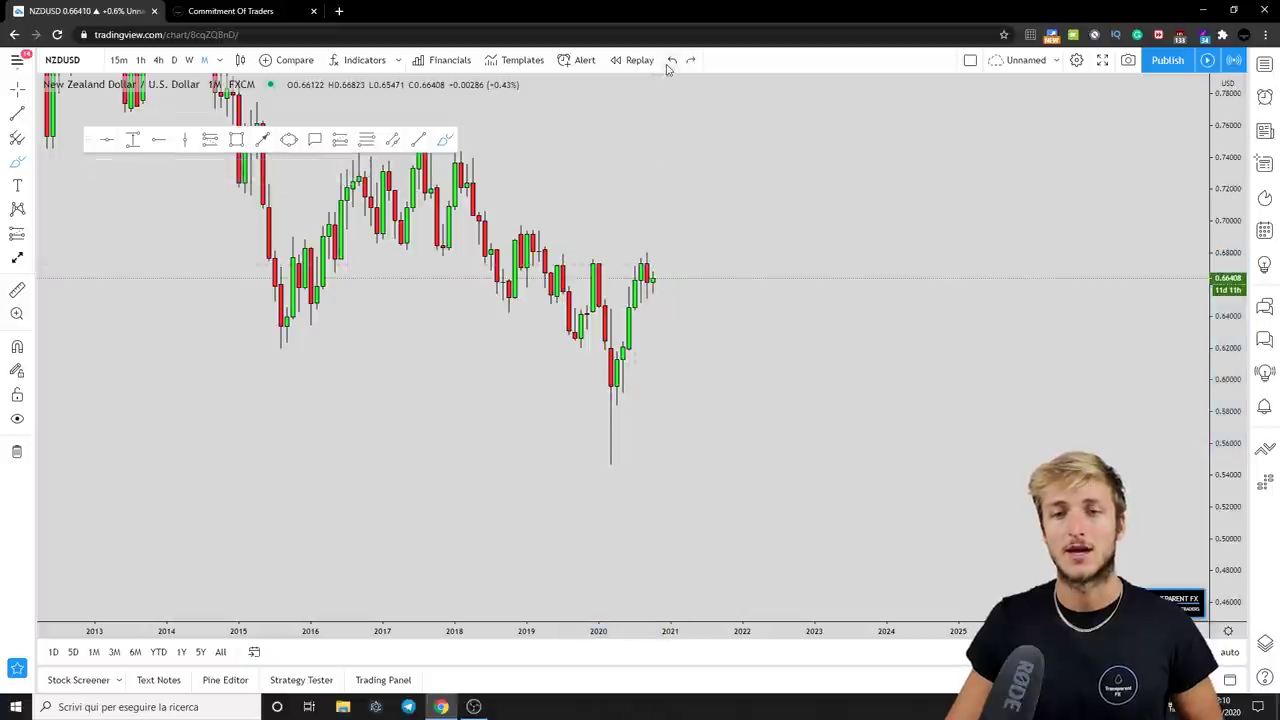
Step: Draw a rectangle over the monthly resistance zone at about 0.673–0.679, from April 2019 to December 2021
{"action": "left_click", "coordinate": [237, 140]}
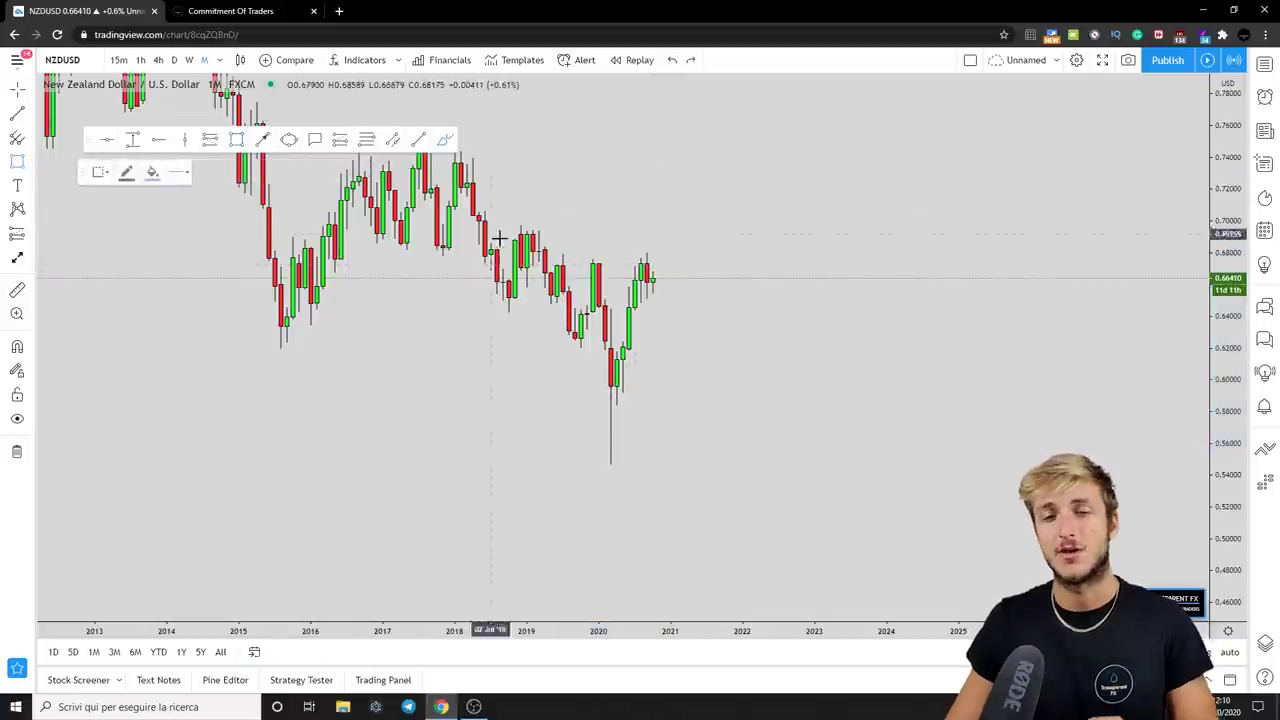
{"action": "left_click_drag", "start_coordinate": [540, 264], "coordinate": [737, 257]}
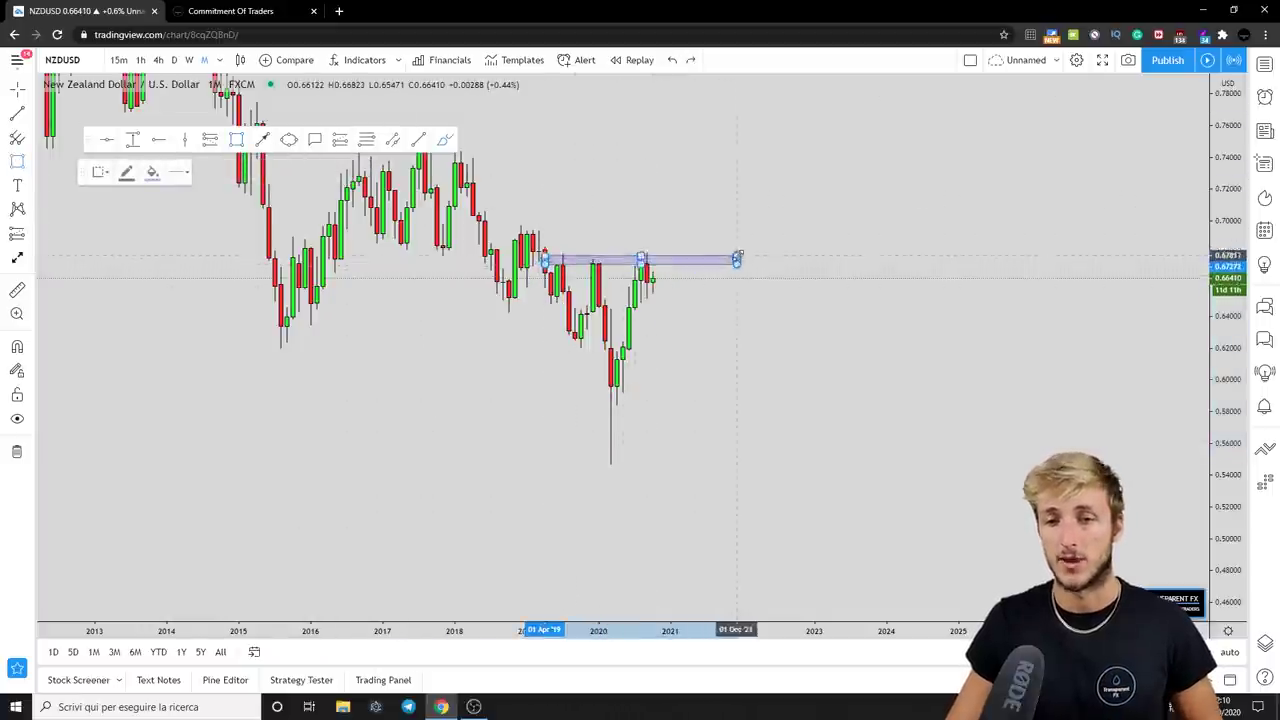
Step: Mark the three monthly rejections at the resistance rectangle and the drops from them with the Brush, and undo the strokes
{"action": "left_click", "coordinate": [445, 139]}
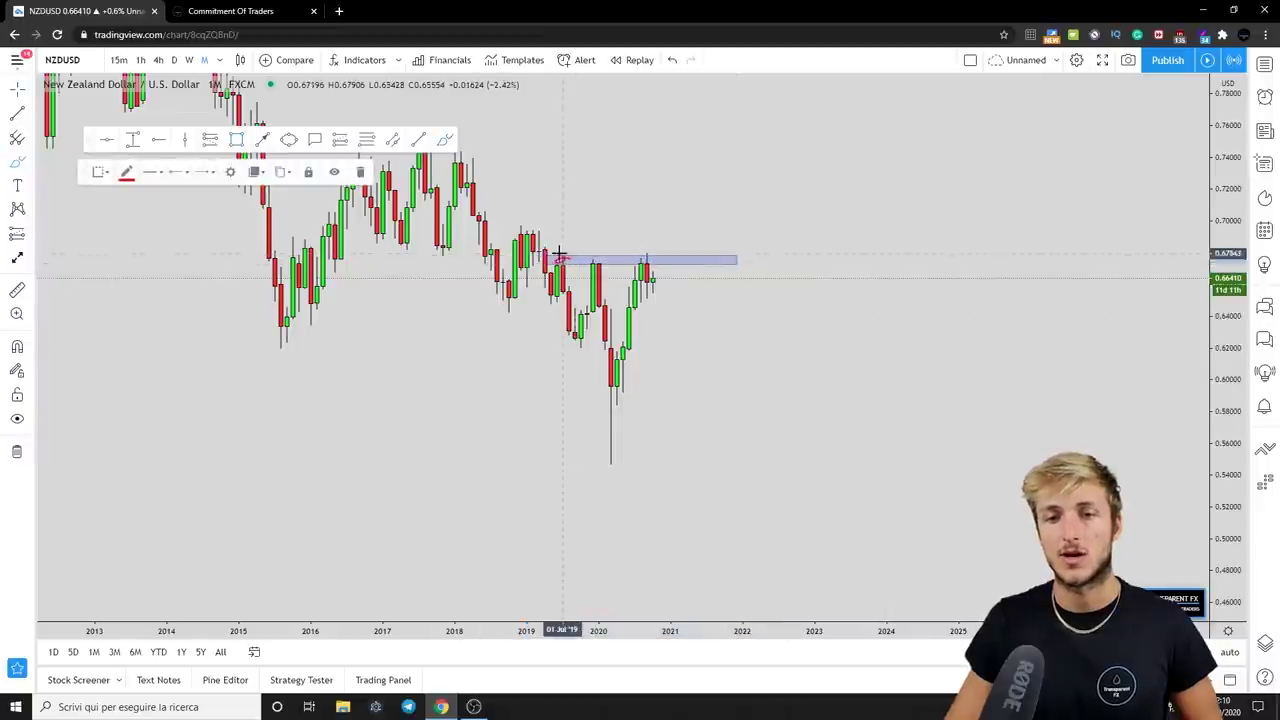
{"action": "mouse_move", "coordinate": [560, 261]}
{"action": "left_mouse_down"}
{"action": "mouse_move", "coordinate": [575, 336]}
{"action": "mouse_move", "coordinate": [600, 262]}
{"action": "mouse_move", "coordinate": [609, 396]}
{"action": "left_mouse_up"}
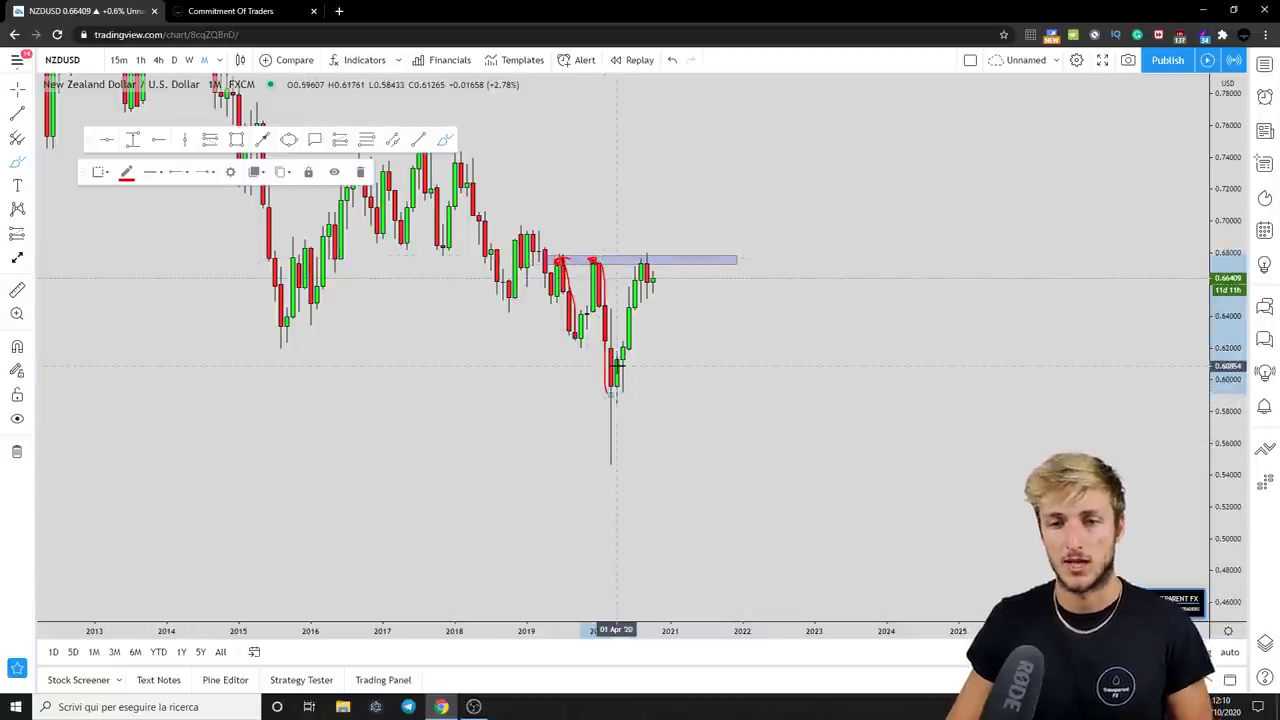
{"action": "mouse_move", "coordinate": [648, 262]}
{"action": "left_mouse_down"}
{"action": "mouse_move", "coordinate": [628, 262]}
{"action": "mouse_move", "coordinate": [632, 250]}
{"action": "left_mouse_up"}
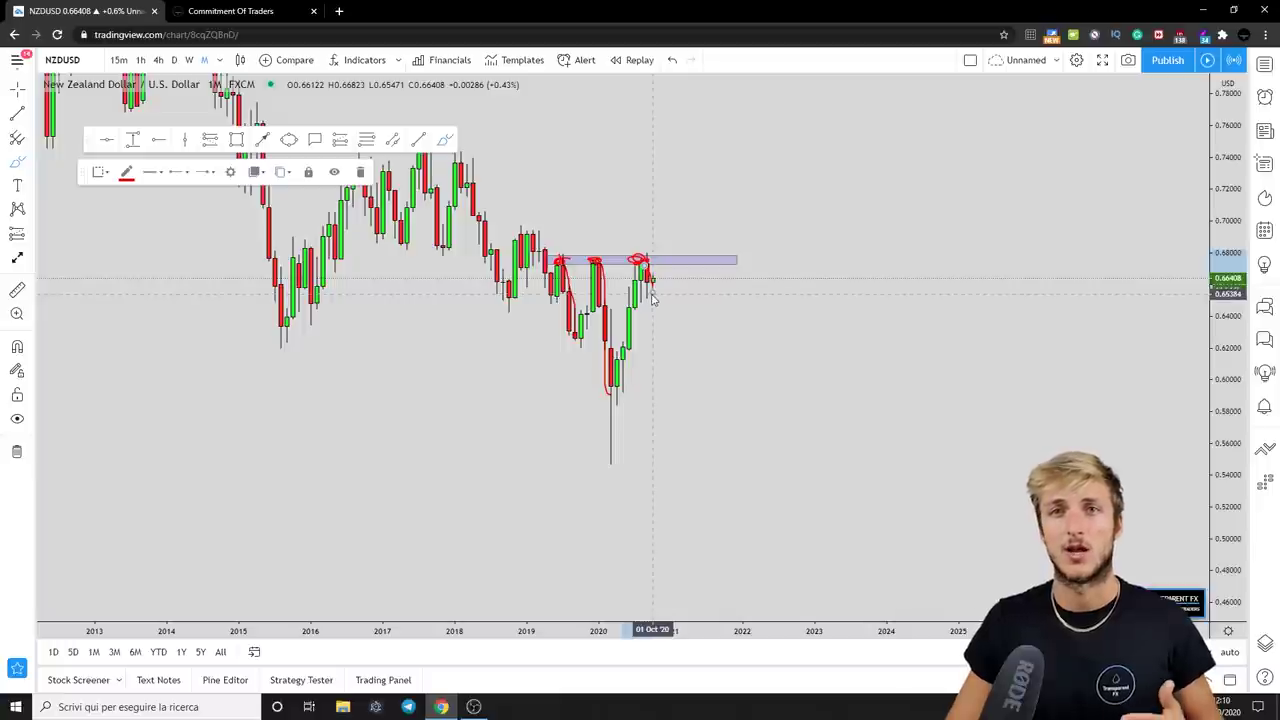
{"action": "left_click", "coordinate": [672, 60]}
{"action": "left_click", "coordinate": [672, 60]}
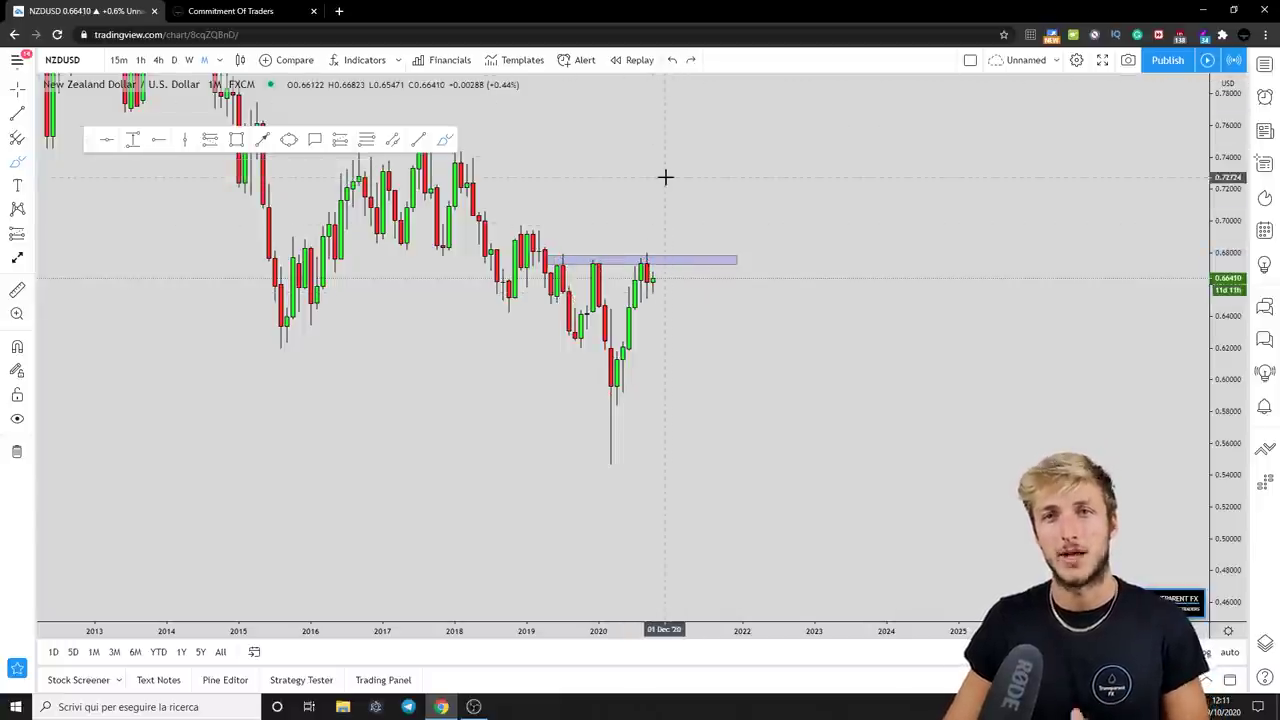
Step: Trace the 2019–2020 swings with the Brush and sketch an inverse head-and-shoulders example with underlined lows in the empty chart area
{"action": "mouse_move", "coordinate": [560, 250]}
{"action": "left_mouse_down"}
{"action": "mouse_move", "coordinate": [579, 328]}
{"action": "mouse_move", "coordinate": [595, 268]}
{"action": "mouse_move", "coordinate": [611, 437]}
{"action": "mouse_move", "coordinate": [650, 262]}
{"action": "left_mouse_up"}
{"action": "mouse_move", "coordinate": [803, 209]}
{"action": "left_mouse_down"}
{"action": "mouse_move", "coordinate": [826, 329]}
{"action": "mouse_move", "coordinate": [864, 237]}
{"action": "mouse_move", "coordinate": [883, 329]}
{"action": "mouse_move", "coordinate": [911, 371]}
{"action": "mouse_move", "coordinate": [946, 240]}
{"action": "mouse_move", "coordinate": [984, 323]}
{"action": "mouse_move", "coordinate": [1006, 175]}
{"action": "left_mouse_up"}
{"action": "left_click_drag", "start_coordinate": [797, 327], "coordinate": [833, 336]}
{"action": "left_click_drag", "start_coordinate": [864, 420], "coordinate": [940, 430]}
{"action": "left_click_drag", "start_coordinate": [958, 328], "coordinate": [1017, 316]}
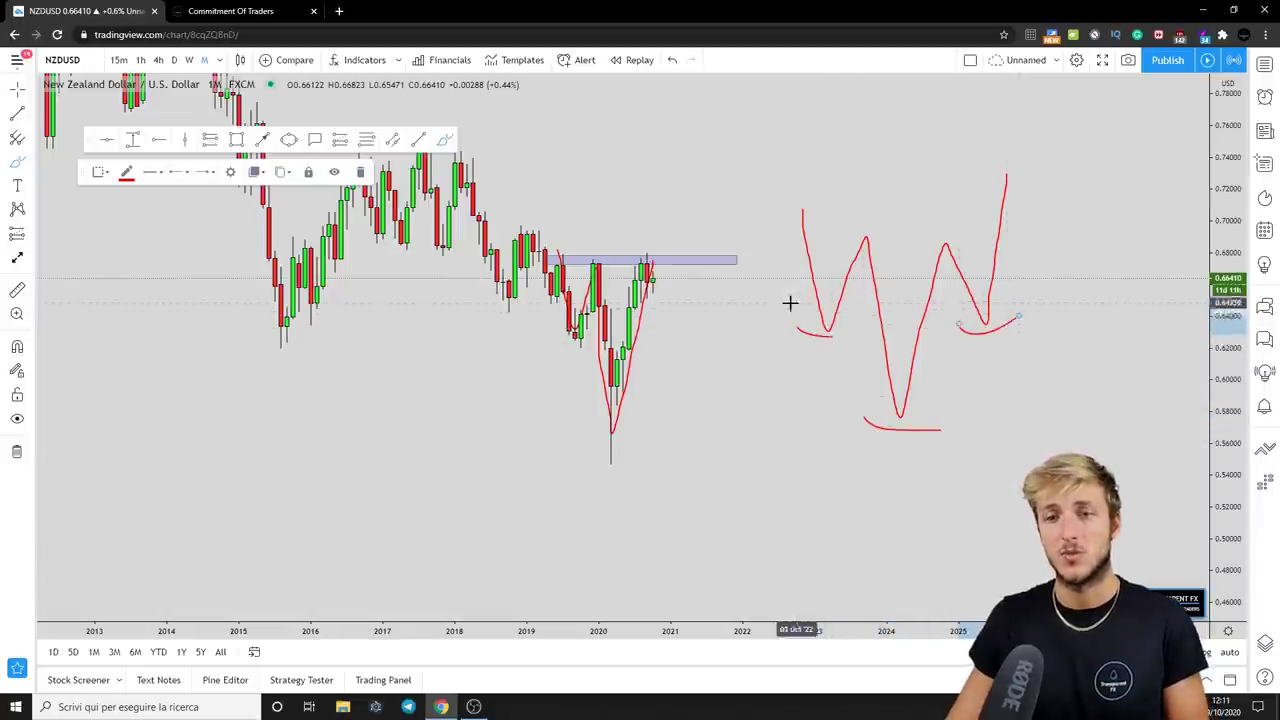
Step: Extend the price tracing with a projected right shoulder and breakout above the zone, and underline the pattern's three lows
{"action": "mouse_move", "coordinate": [659, 282]}
{"action": "left_mouse_down"}
{"action": "mouse_move", "coordinate": [674, 337]}
{"action": "mouse_move", "coordinate": [718, 203]}
{"action": "left_mouse_up"}
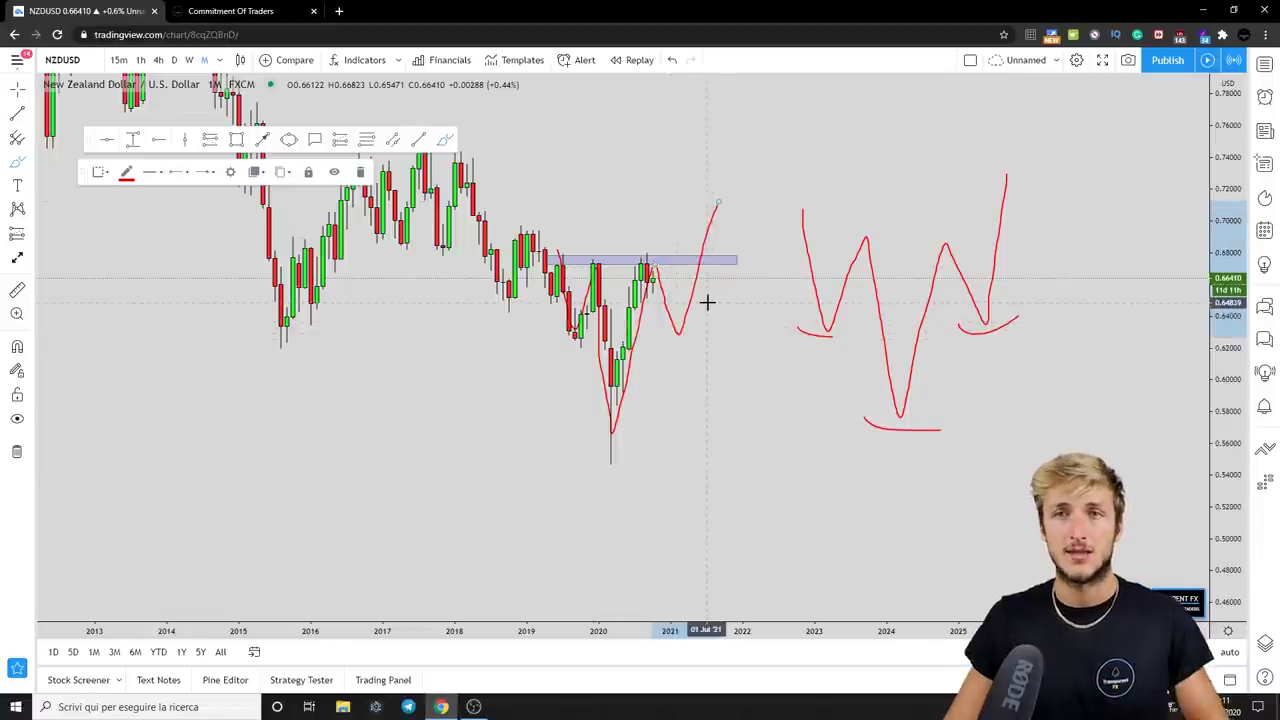
{"action": "left_click_drag", "start_coordinate": [560, 337], "coordinate": [590, 345]}
{"action": "left_click_drag", "start_coordinate": [601, 440], "coordinate": [654, 446]}
{"action": "left_click_drag", "start_coordinate": [657, 342], "coordinate": [724, 333]}
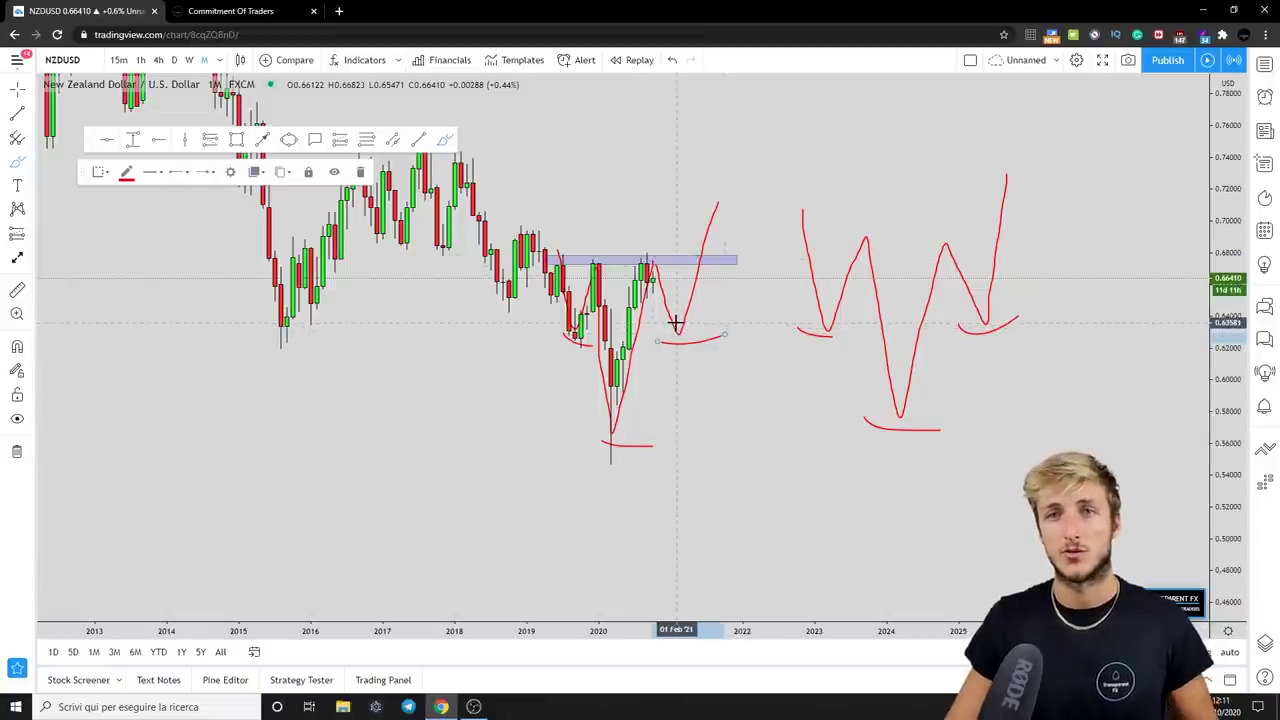
Step: Undo all brush strokes of the inverse head-and-shoulders sketches, keeping the resistance rectangle
{"action": "left_click", "coordinate": [673, 61]}
{"action": "left_click", "coordinate": [673, 61]}
{"action": "left_click", "coordinate": [673, 61]}
{"action": "left_click", "coordinate": [673, 61]}
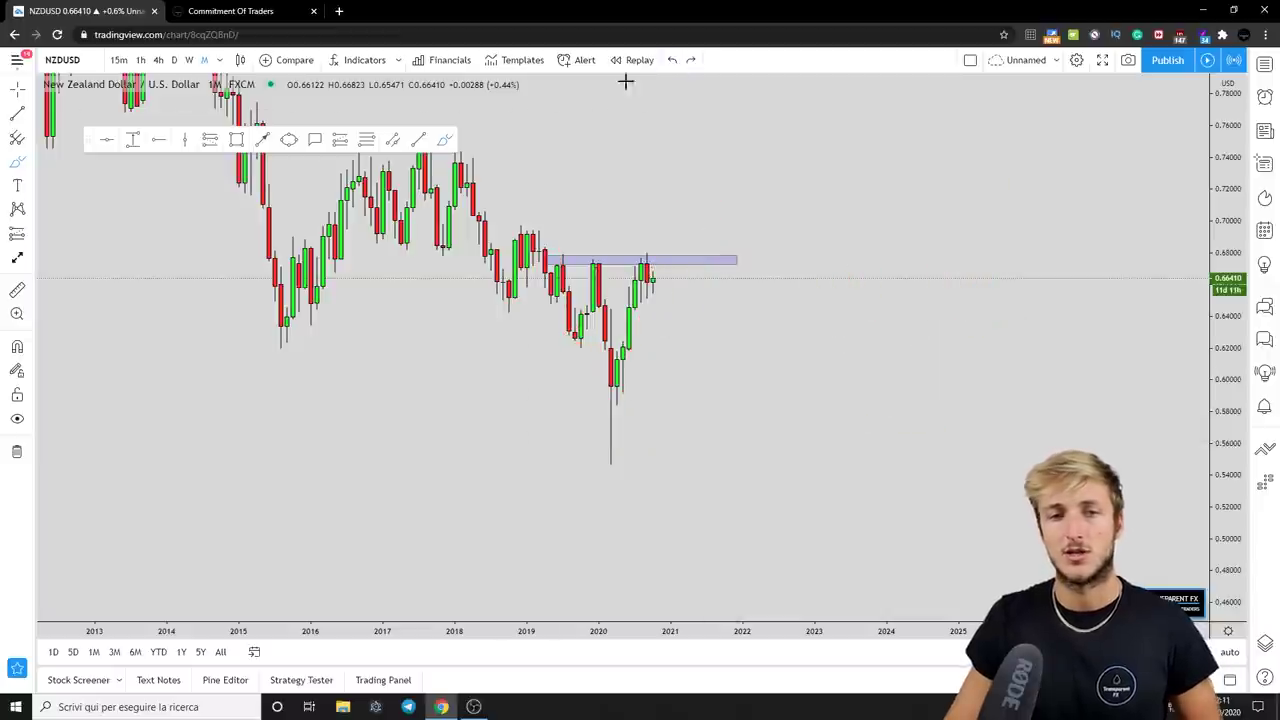
Step: Trace the latest monthly decline from the resistance rectangle with the Brush and delete the stroke
{"action": "left_click_drag", "start_coordinate": [648, 250], "coordinate": [652, 287]}
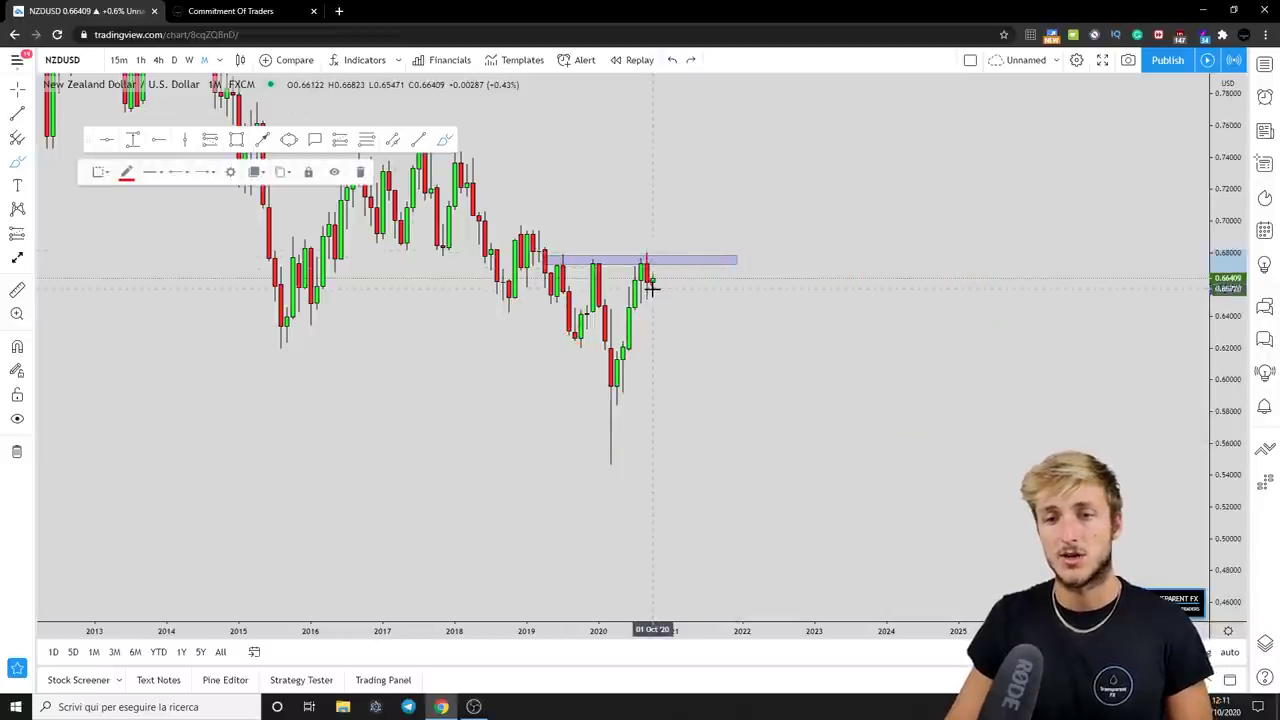
{"action": "left_click", "coordinate": [366, 178]}
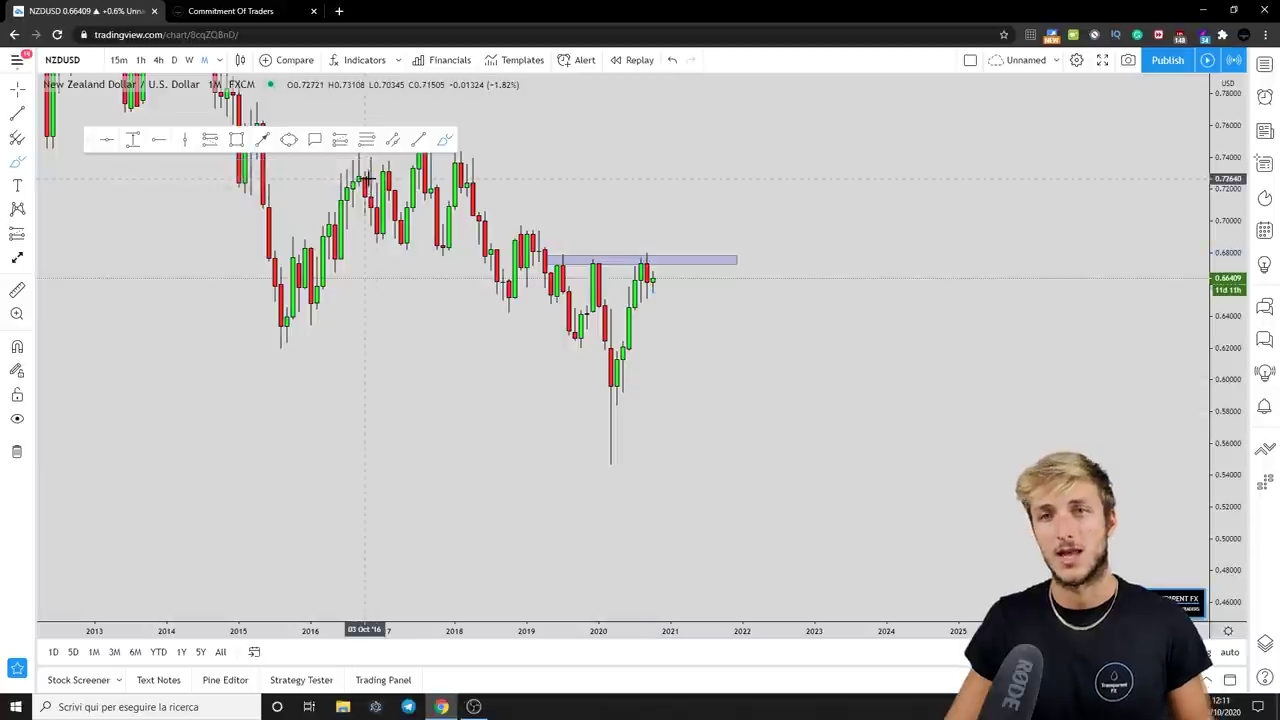
Step: Set the chart to the weekly timeframe and delete the resistance rectangle drawn on the monthly chart
{"action": "left_click", "coordinate": [189, 60]}
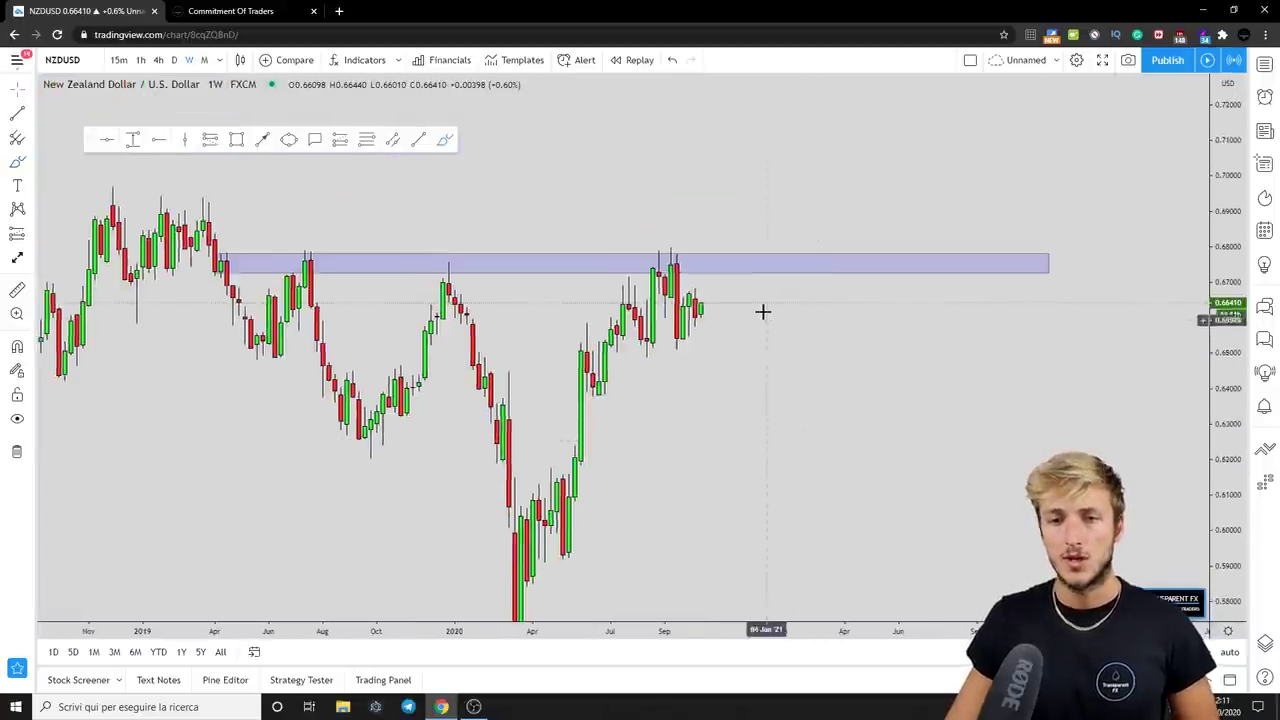
{"action": "left_click", "coordinate": [762, 275]}
{"action": "left_click", "coordinate": [334, 177]}
Step: Draw a thin rectangle over the weekly zone just above 0.664, from 6 July to 30 November 2020
{"action": "left_click", "coordinate": [238, 141]}
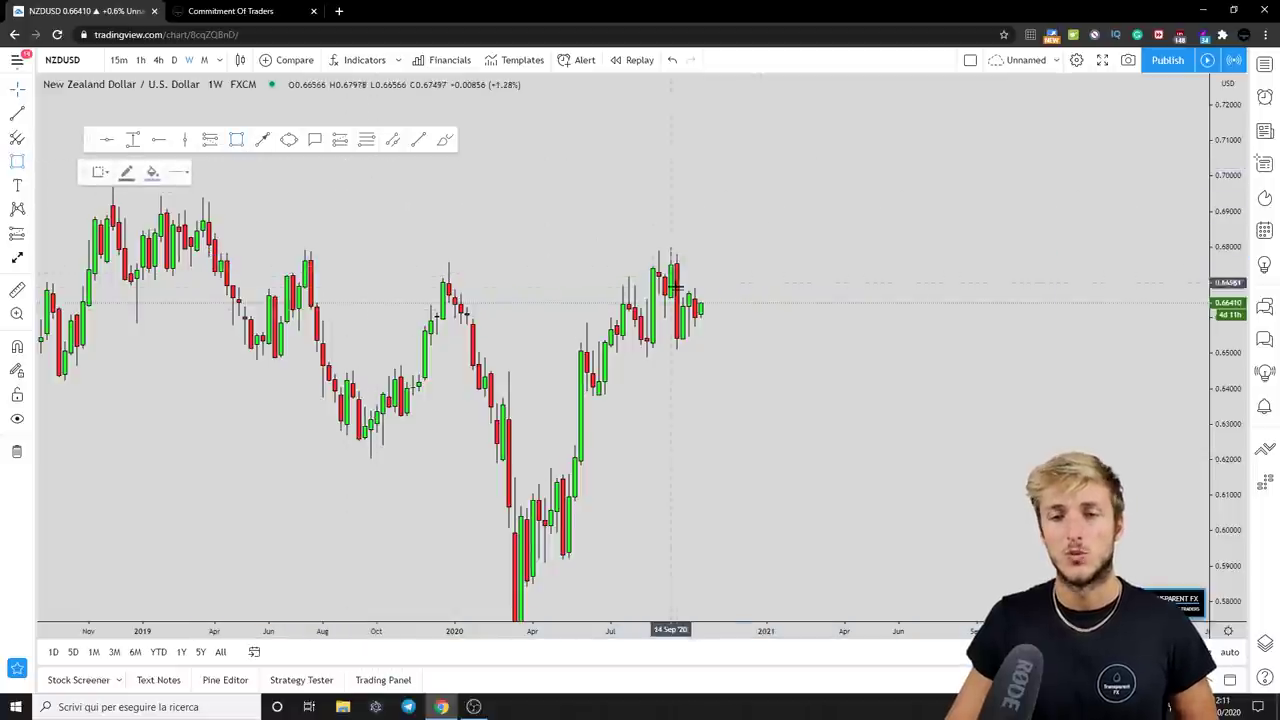
{"action": "left_click", "coordinate": [609, 297]}
{"action": "left_click", "coordinate": [846, 300]}
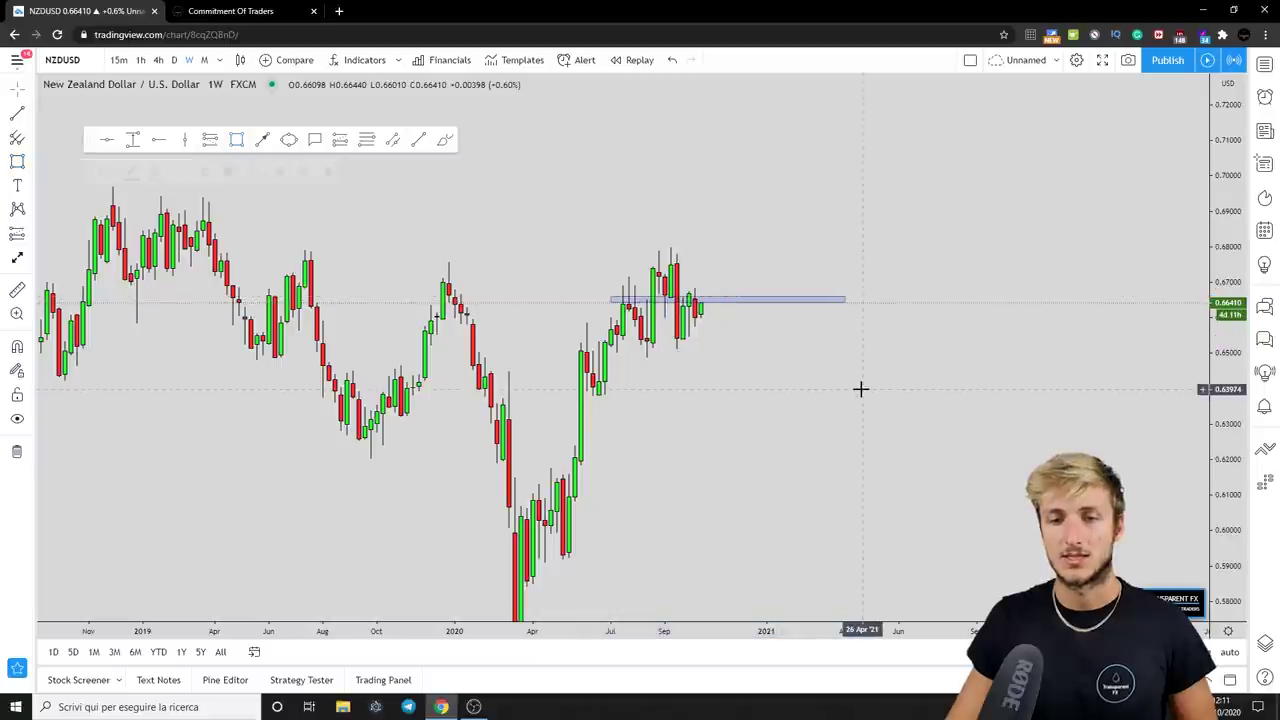
{"action": "left_click", "coordinate": [846, 300]}
{"action": "left_click_drag", "start_coordinate": [846, 300], "coordinate": [737, 301]}
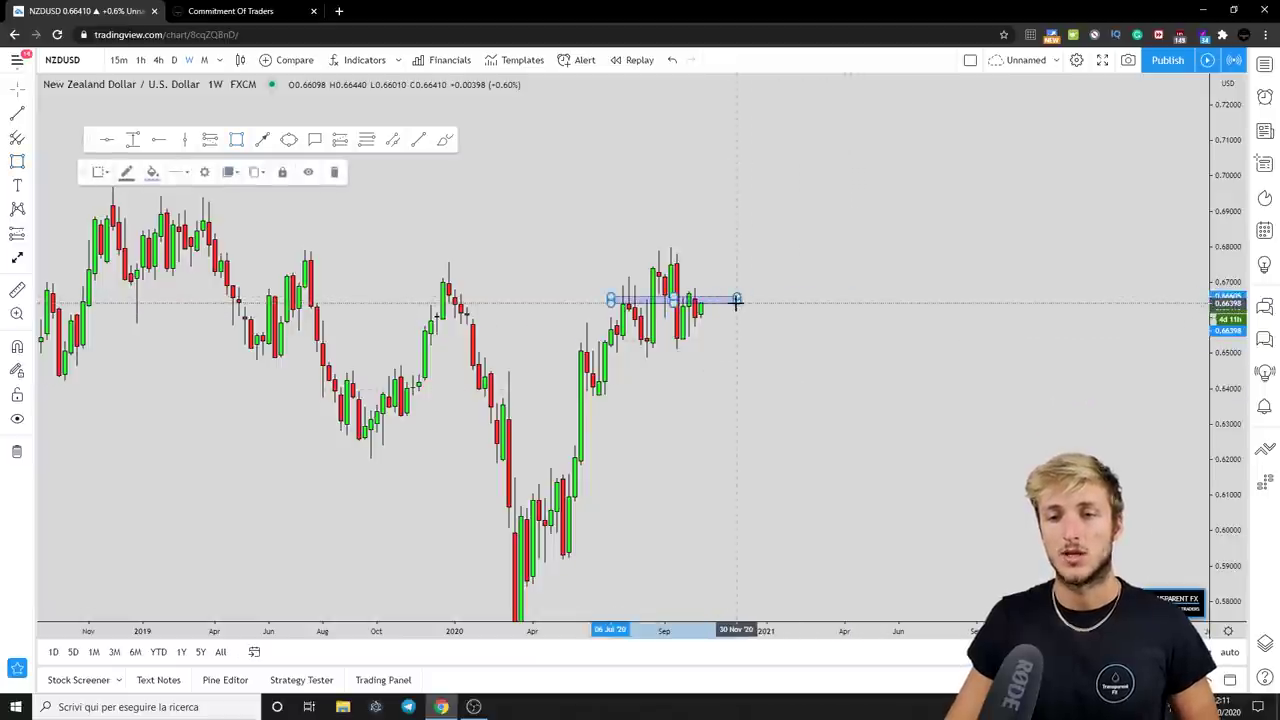
{"action": "left_click", "coordinate": [777, 354]}
{"action": "left_click_drag", "start_coordinate": [794, 366], "coordinate": [786, 309]}
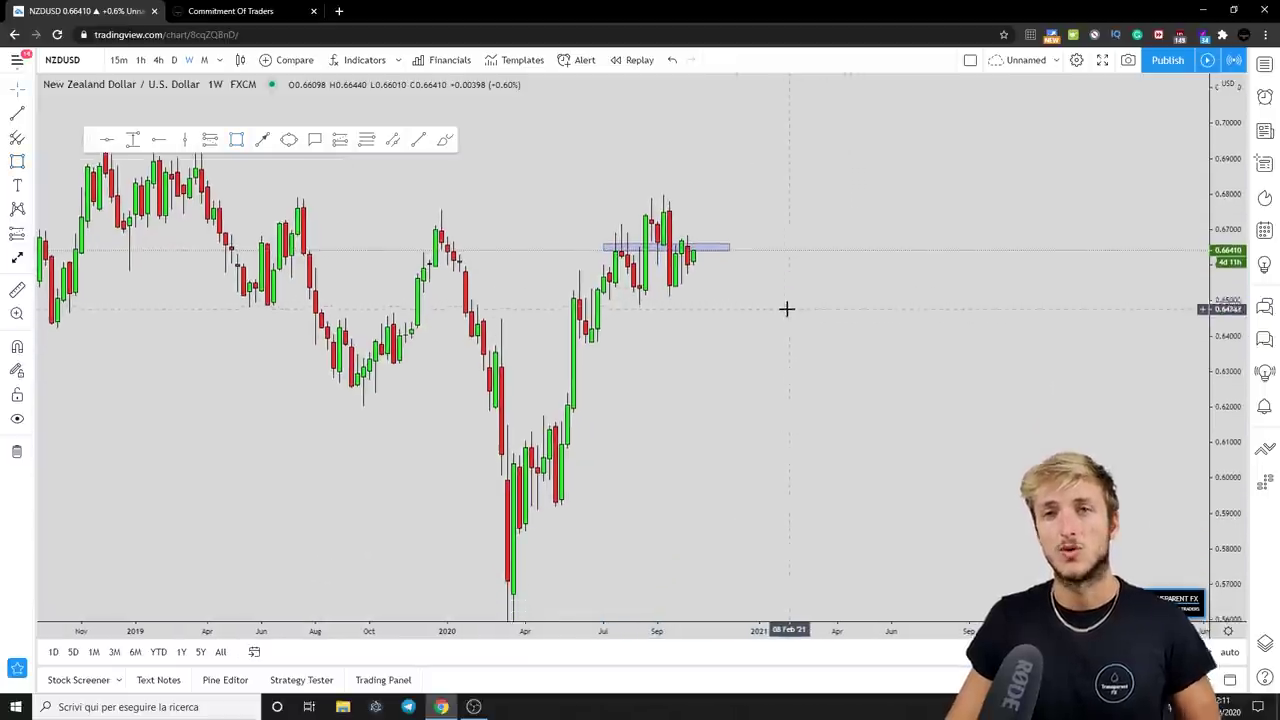
Step: Circle the July, September and October 2020 touches of the weekly zone with the Brush, and undo the marks
{"action": "left_click", "coordinate": [445, 139]}
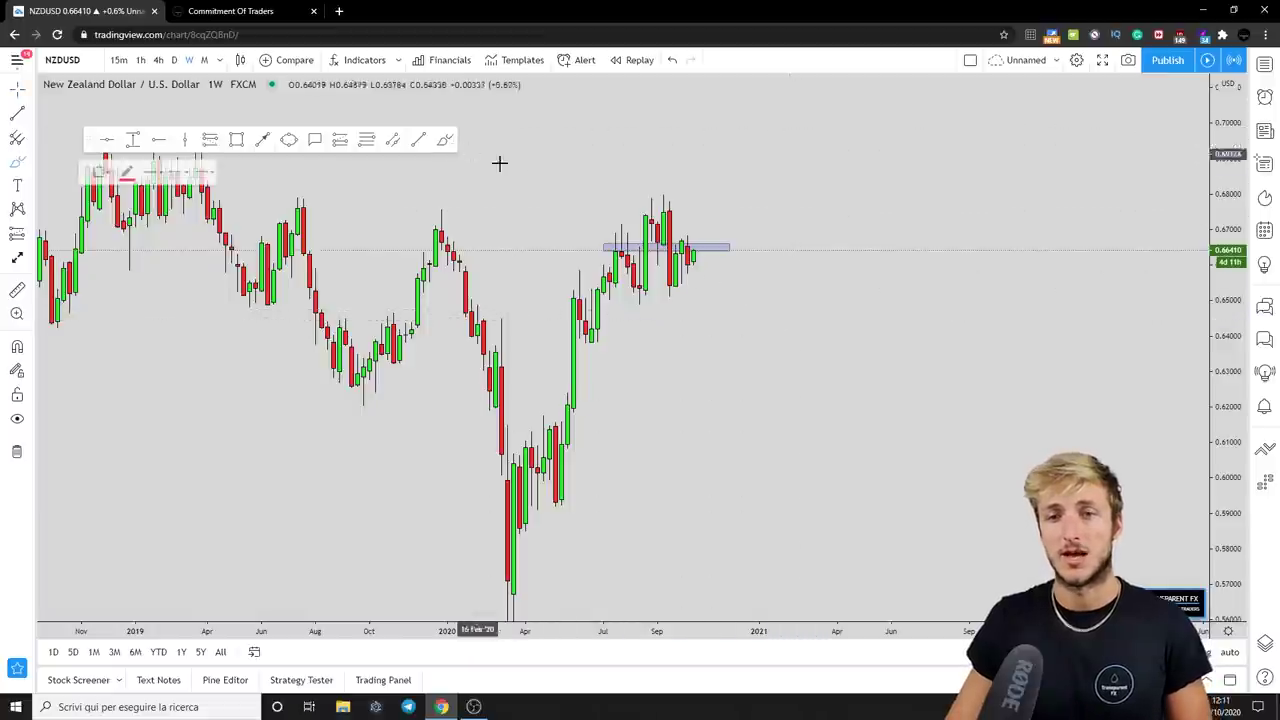
{"action": "left_click_drag", "start_coordinate": [600, 245], "coordinate": [628, 246]}
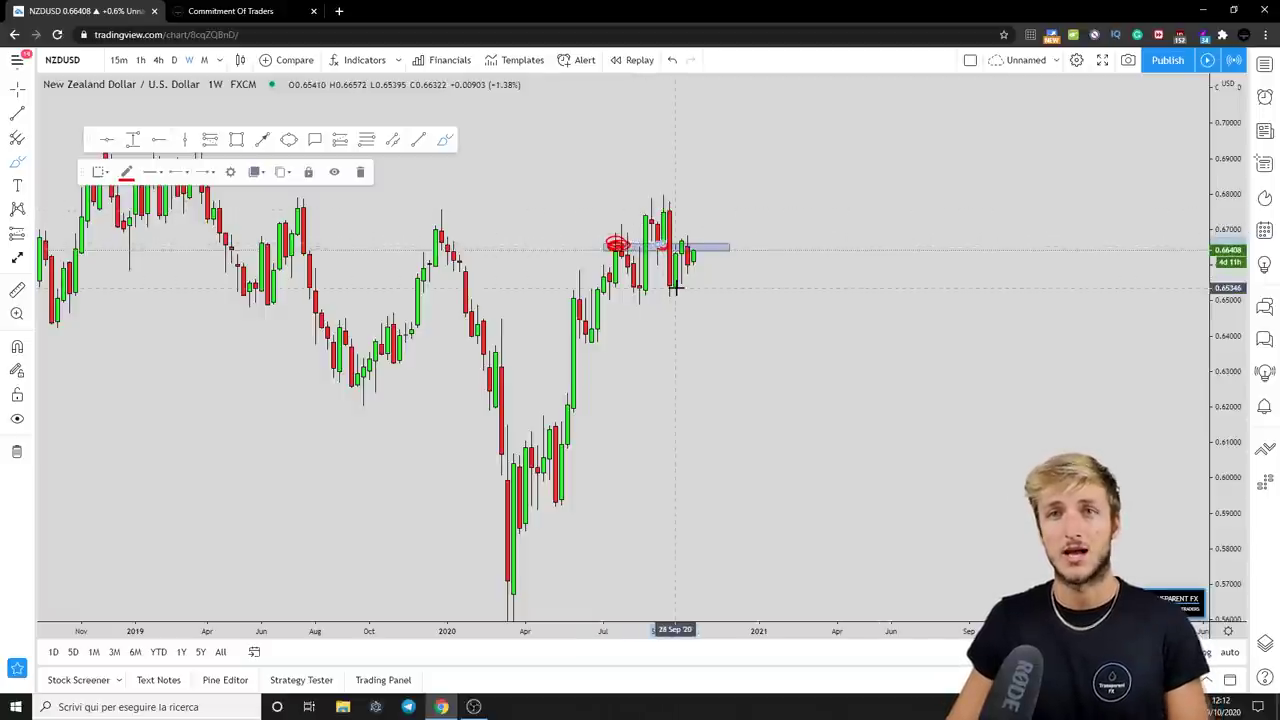
{"action": "mouse_move", "coordinate": [657, 247]}
{"action": "left_mouse_down"}
{"action": "mouse_move", "coordinate": [694, 241]}
{"action": "mouse_move", "coordinate": [681, 245]}
{"action": "left_mouse_up"}
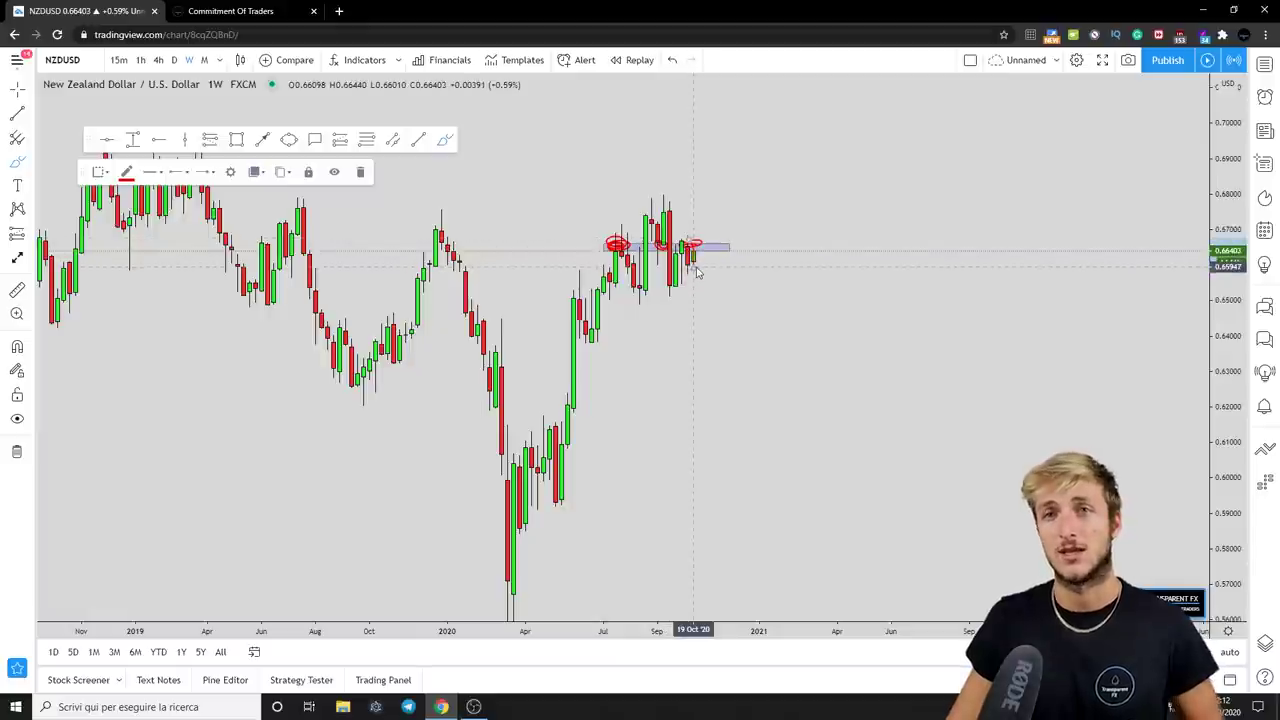
{"action": "left_click", "coordinate": [672, 61]}
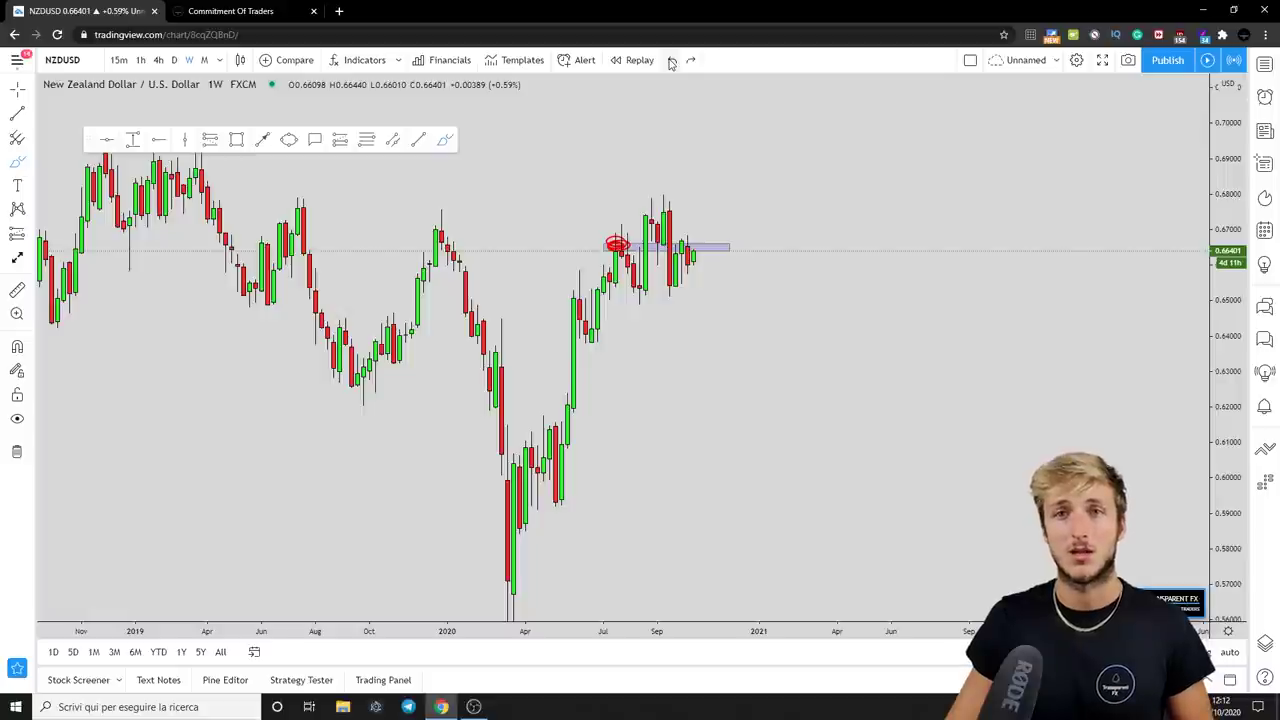
Step: Trace the weekly drop from the September 2020 high and the zone retest with the Brush, removing each stroke
{"action": "mouse_move", "coordinate": [666, 194]}
{"action": "left_mouse_down"}
{"action": "mouse_move", "coordinate": [696, 245]}
{"action": "mouse_move", "coordinate": [687, 258]}
{"action": "mouse_move", "coordinate": [703, 312]}
{"action": "left_mouse_up"}
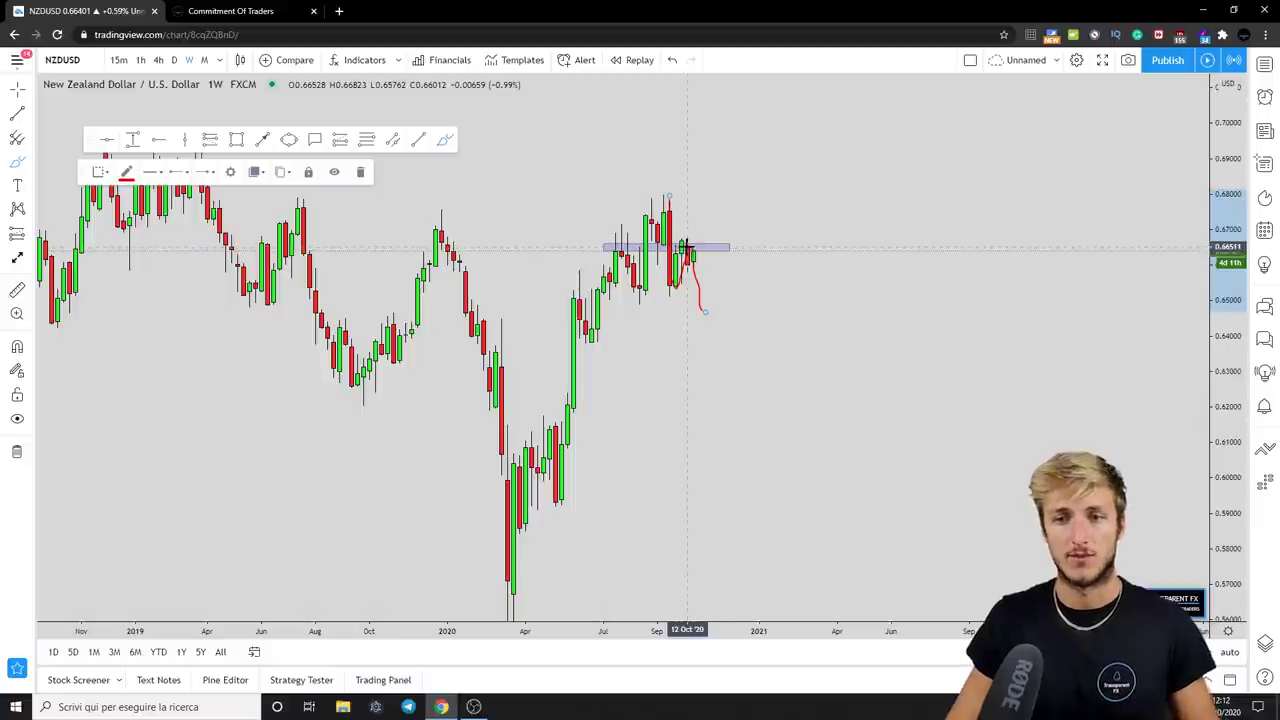
{"action": "left_click", "coordinate": [672, 62]}
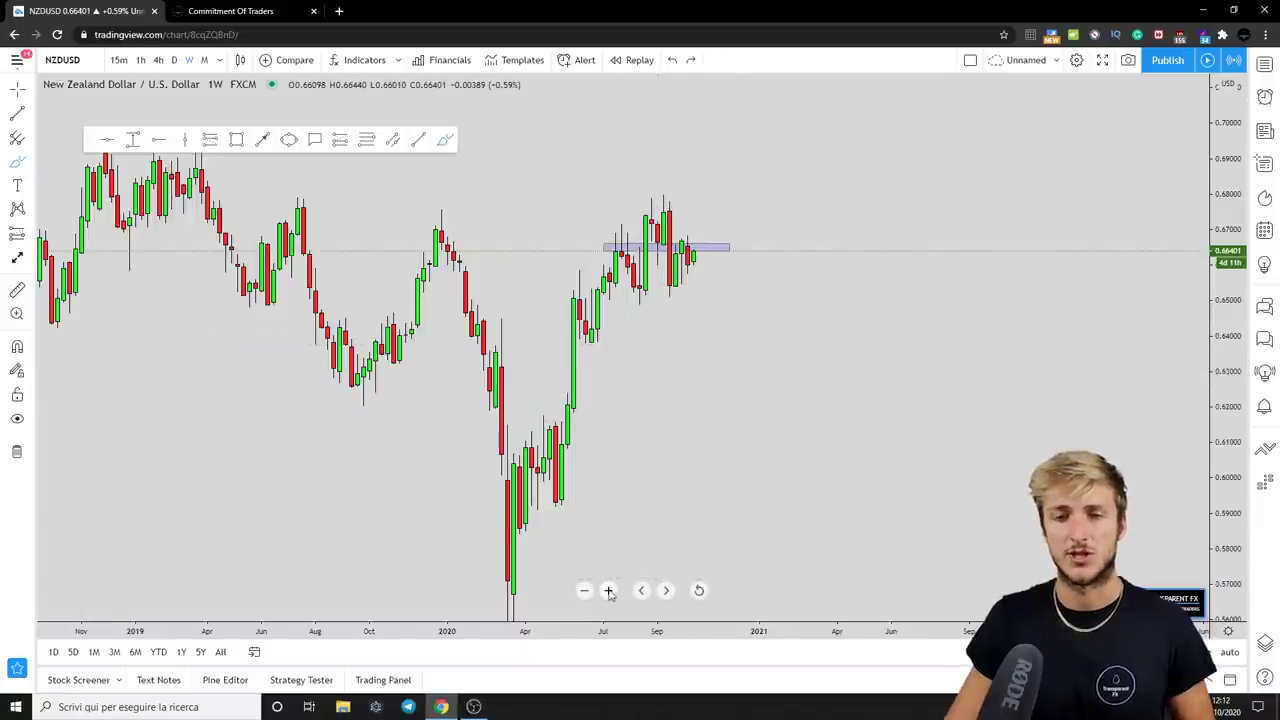
{"action": "left_click", "coordinate": [608, 591]}
{"action": "left_click", "coordinate": [562, 246]}
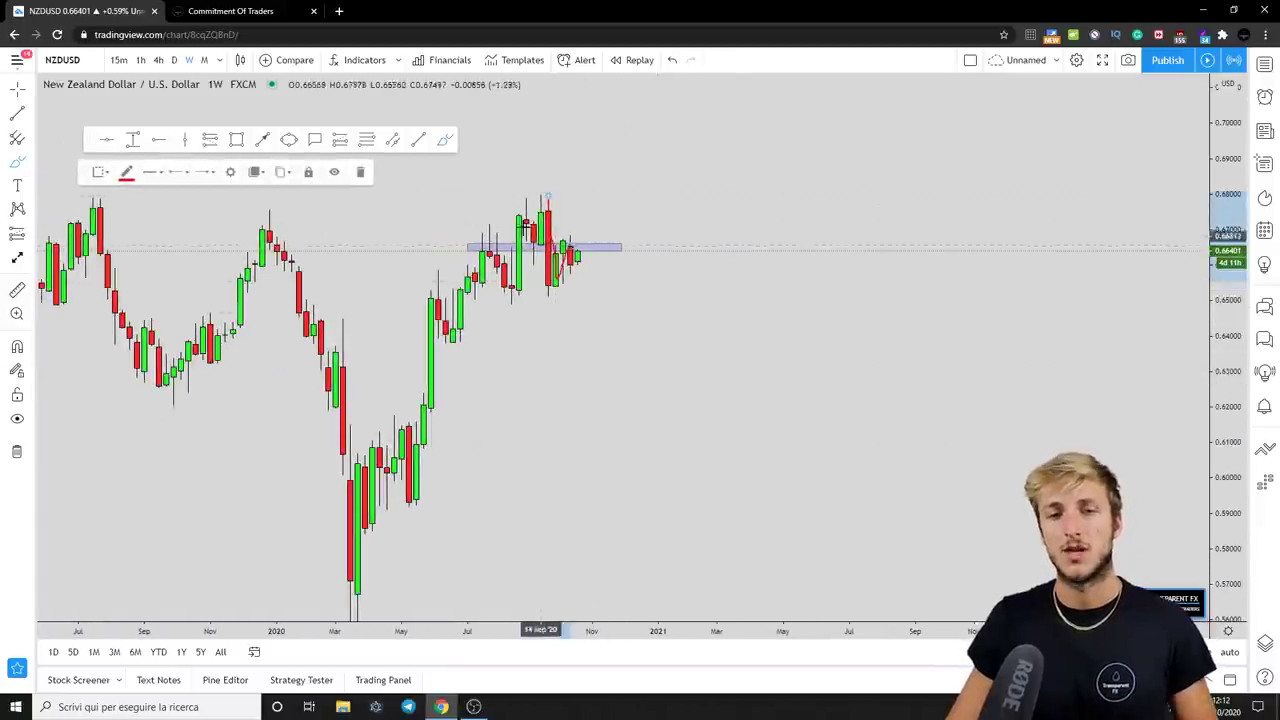
{"action": "left_click", "coordinate": [1037, 340]}
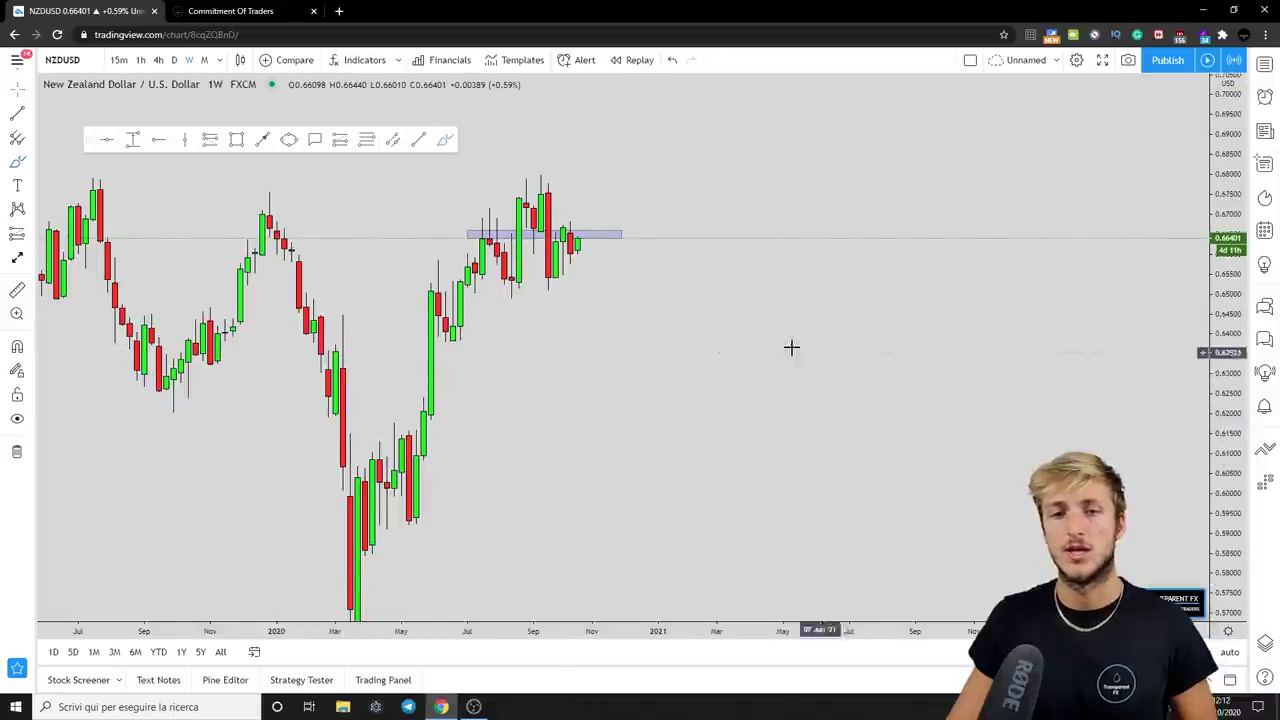
Step: Draw a Fibonacci retracement from the September 2020 weekly high to the late-September low, moving its start point to the 28 September candle
{"action": "left_click", "coordinate": [362, 140]}
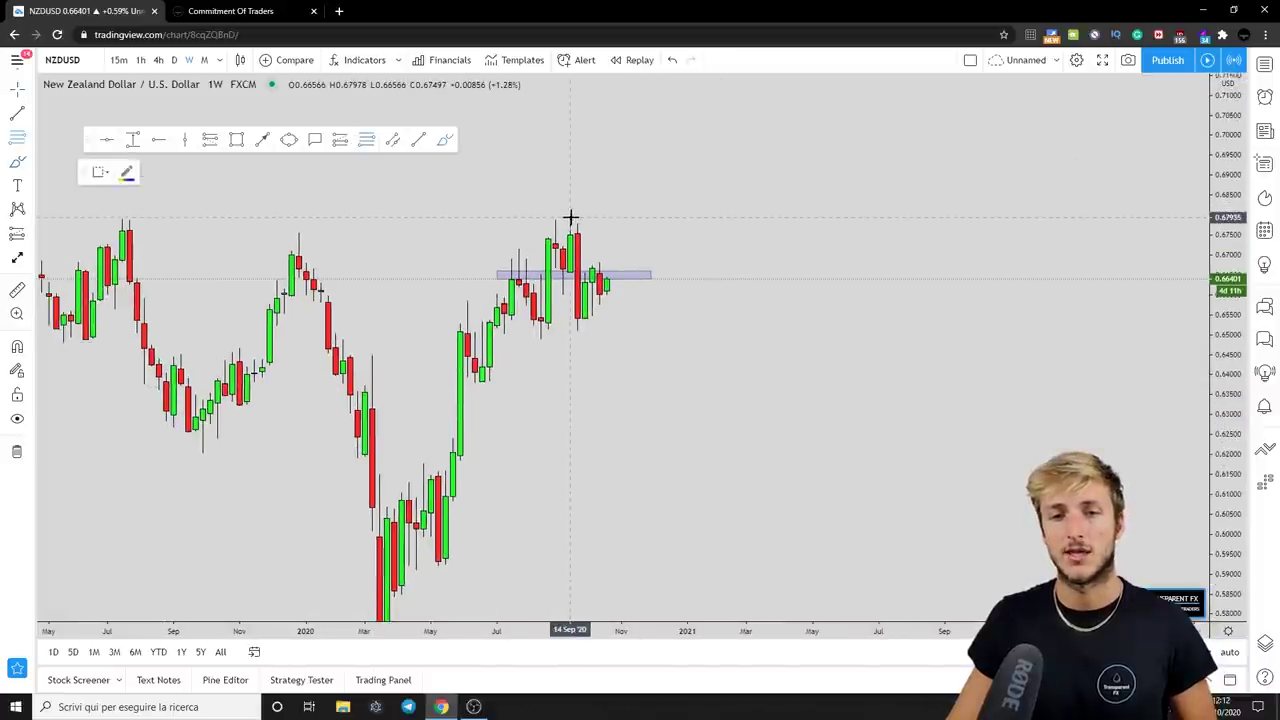
{"action": "left_click", "coordinate": [570, 218]}
{"action": "left_click", "coordinate": [585, 331]}
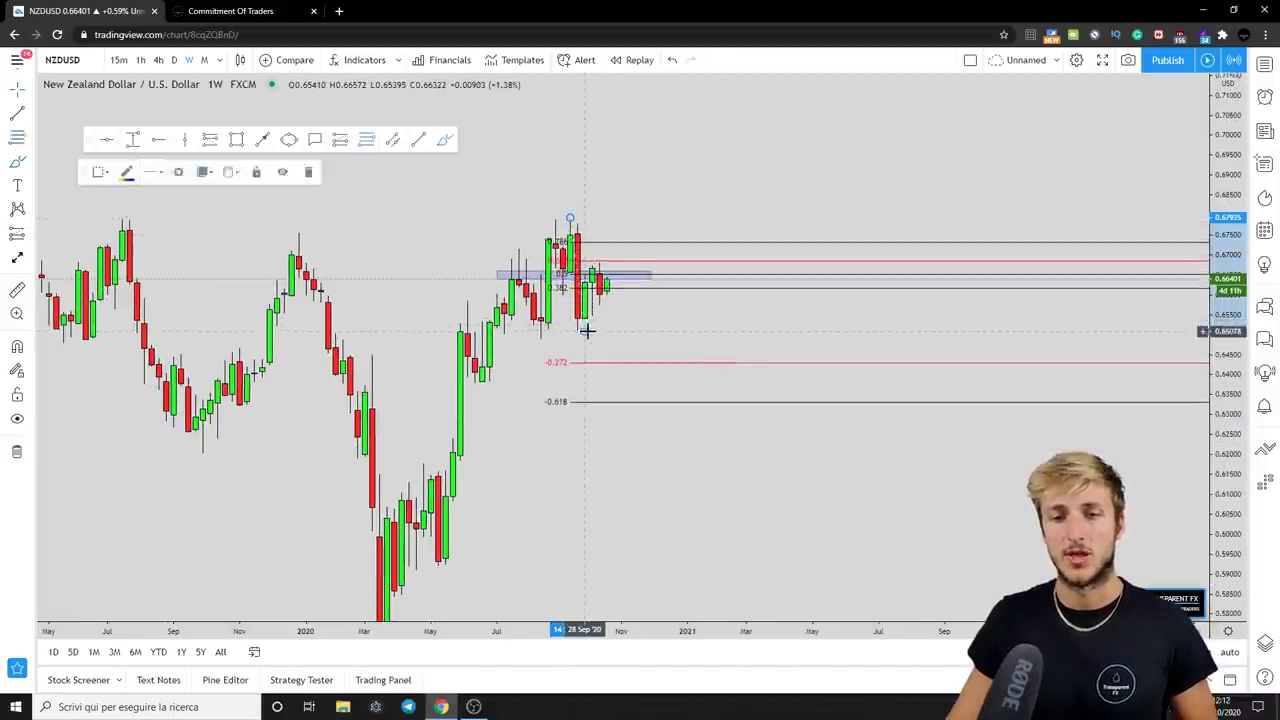
{"action": "left_click_drag", "start_coordinate": [570, 218], "coordinate": [585, 215]}
{"action": "left_click", "coordinate": [546, 126]}
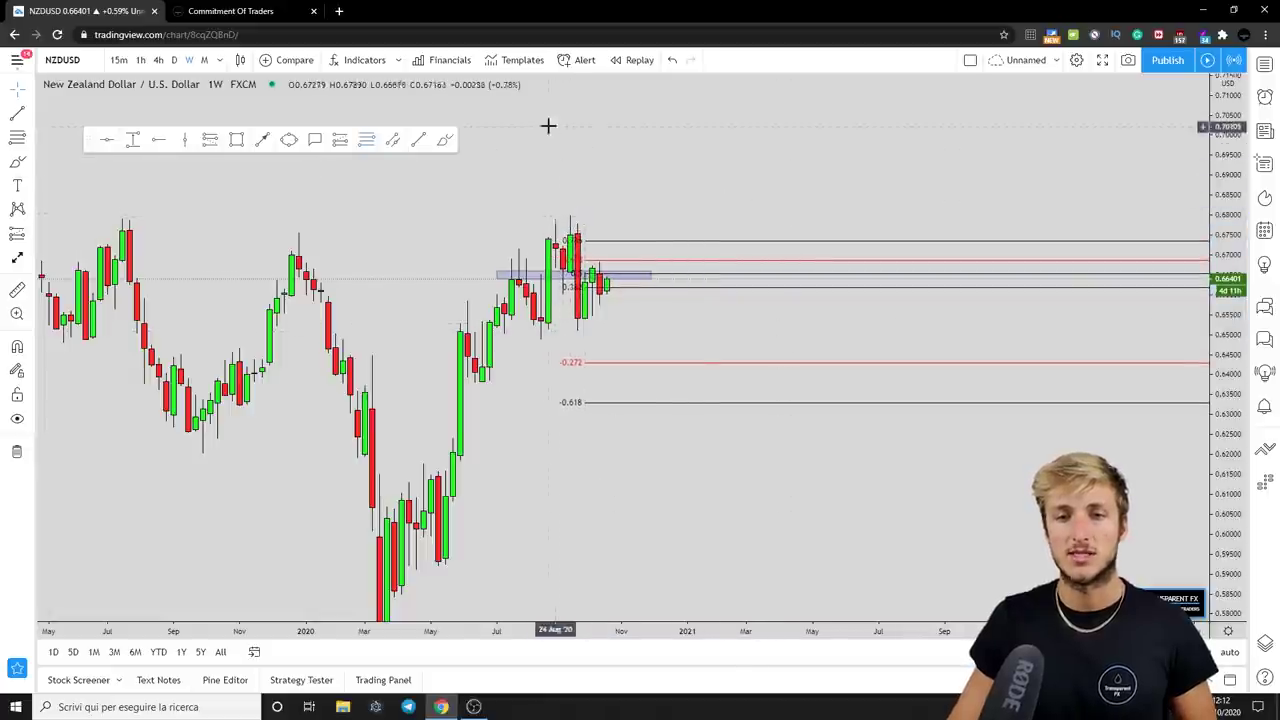
Step: Mark the October 2020 retest of the weekly zone and trace a line along the zone with the Brush, undoing both marks
{"action": "left_click", "coordinate": [445, 139]}
{"action": "mouse_move", "coordinate": [610, 268]}
{"action": "left_mouse_down"}
{"action": "mouse_move", "coordinate": [586, 268]}
{"action": "mouse_move", "coordinate": [600, 280]}
{"action": "mouse_move", "coordinate": [586, 266]}
{"action": "mouse_move", "coordinate": [607, 268]}
{"action": "left_mouse_up"}
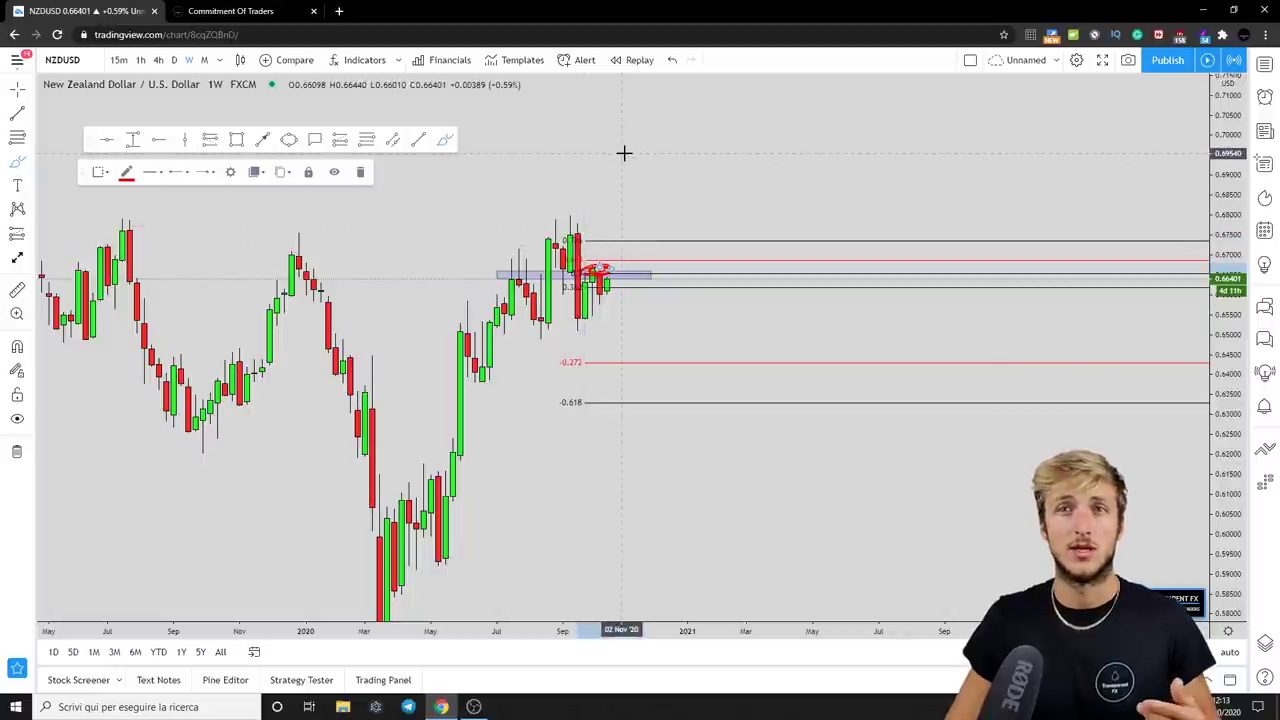
{"action": "left_click", "coordinate": [672, 61]}
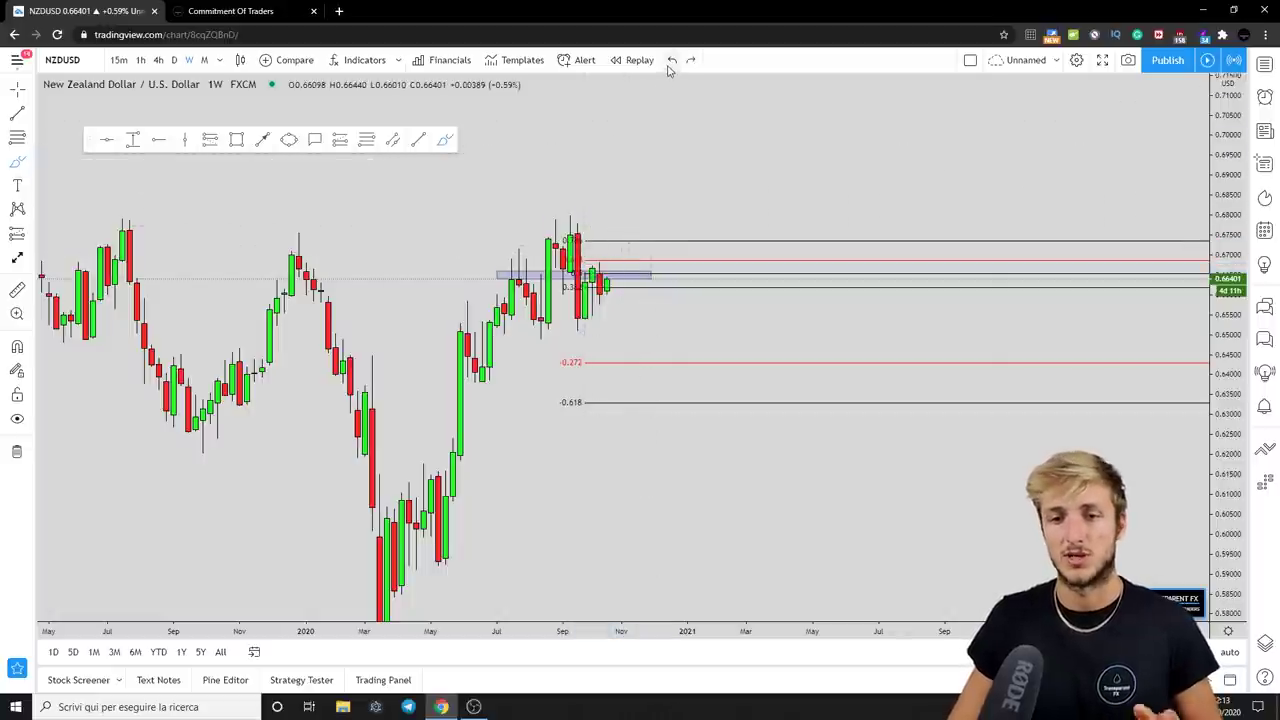
{"action": "left_click", "coordinate": [600, 275]}
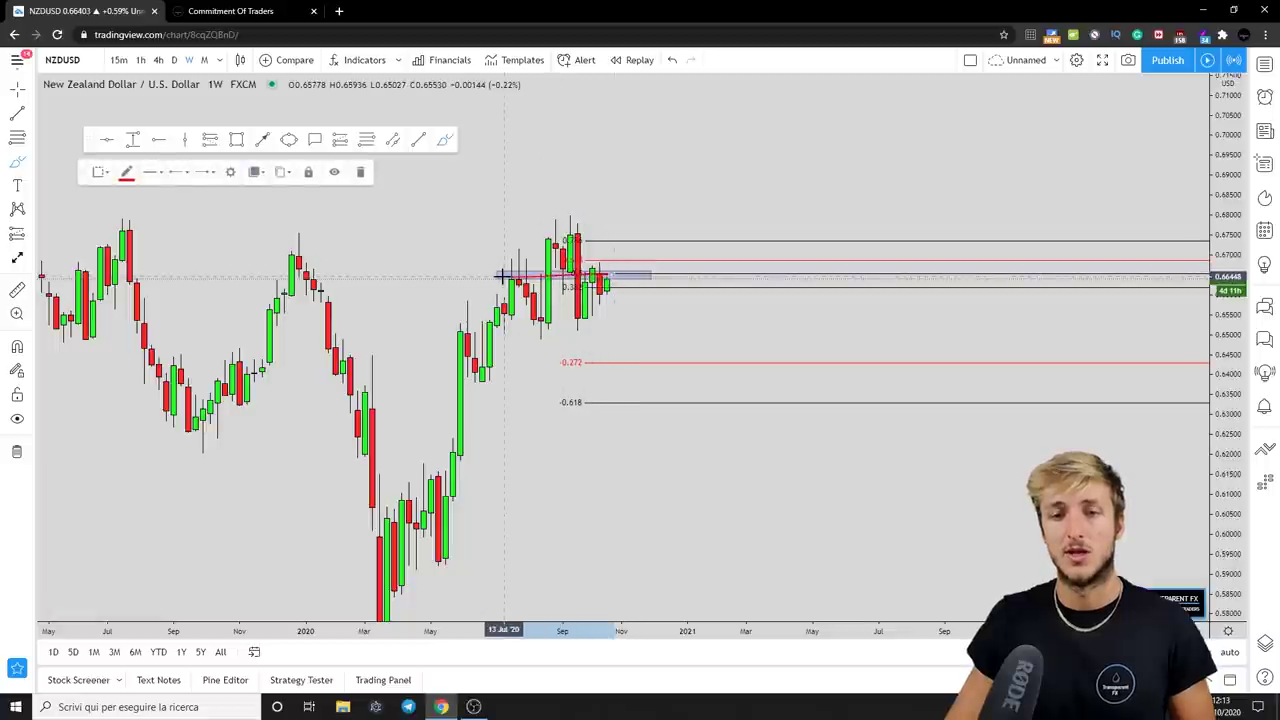
{"action": "left_click", "coordinate": [672, 60]}
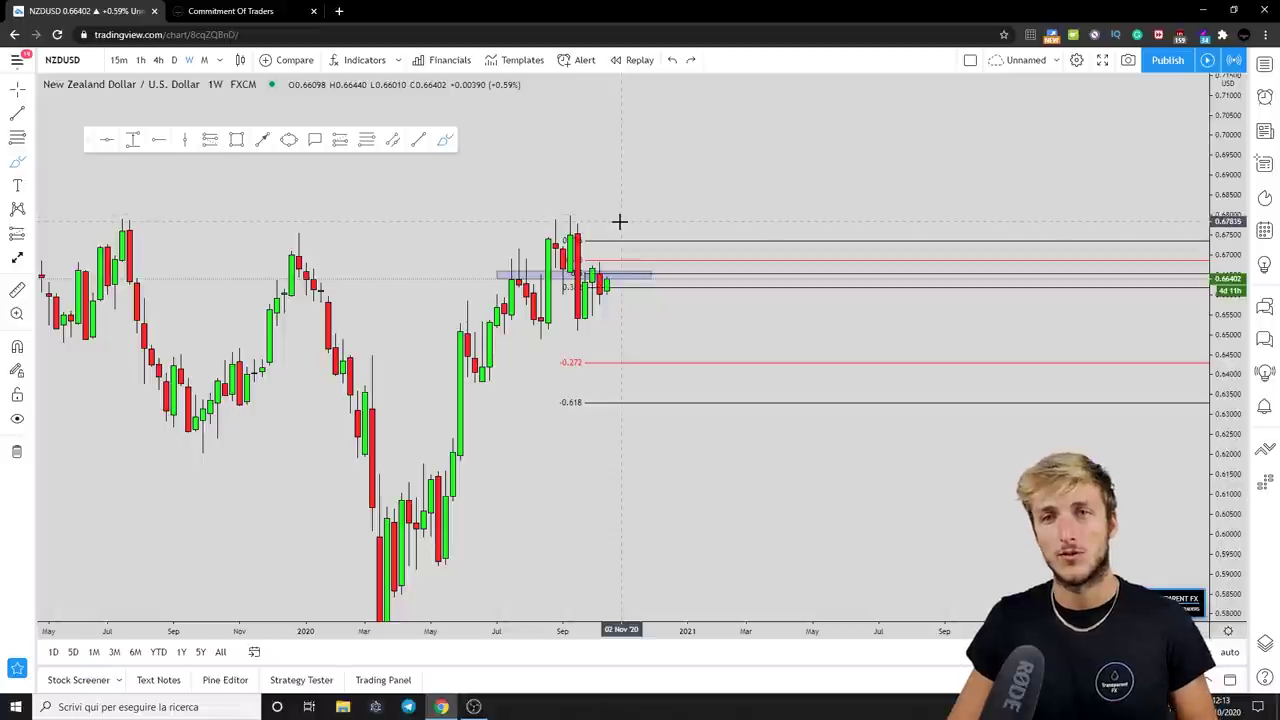
Step: Sketch a projected drop from the weekly zone toward the -0.272 level with the Brush, and delete the stroke and the Fibonacci retracement
{"action": "left_click_drag", "start_coordinate": [603, 277], "coordinate": [623, 350]}
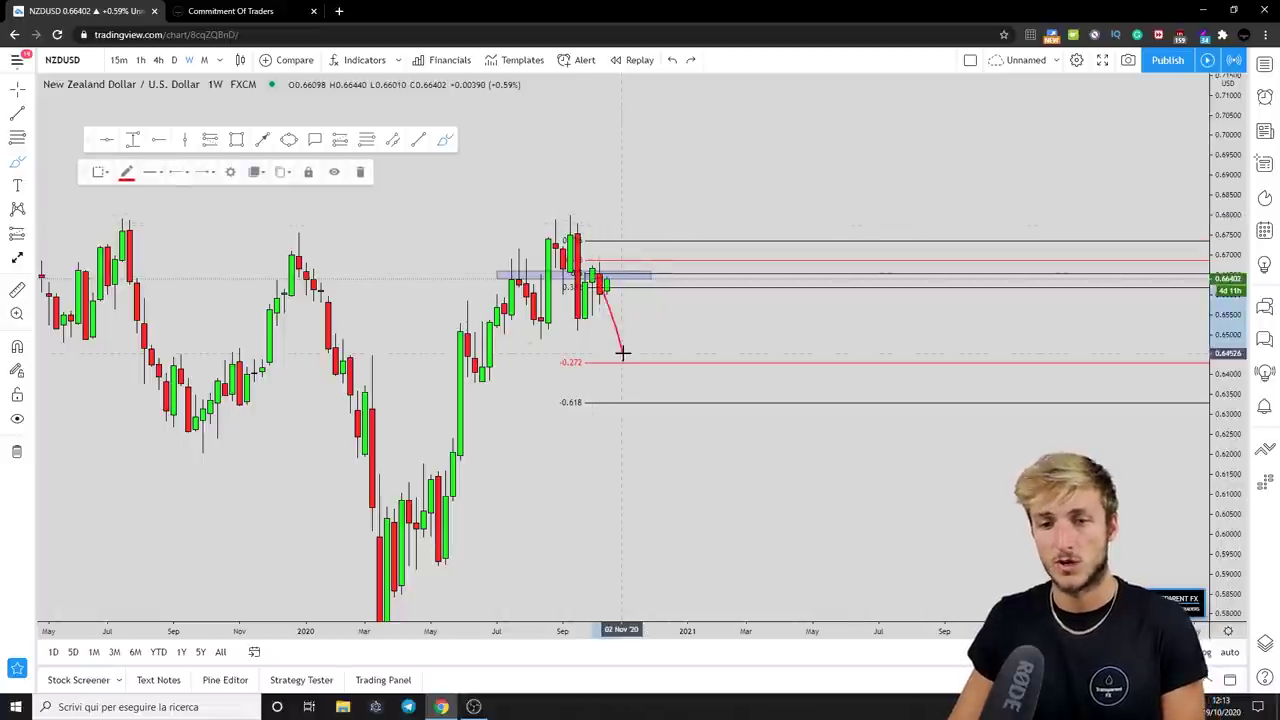
{"action": "left_click", "coordinate": [720, 243]}
{"action": "left_click", "coordinate": [308, 172]}
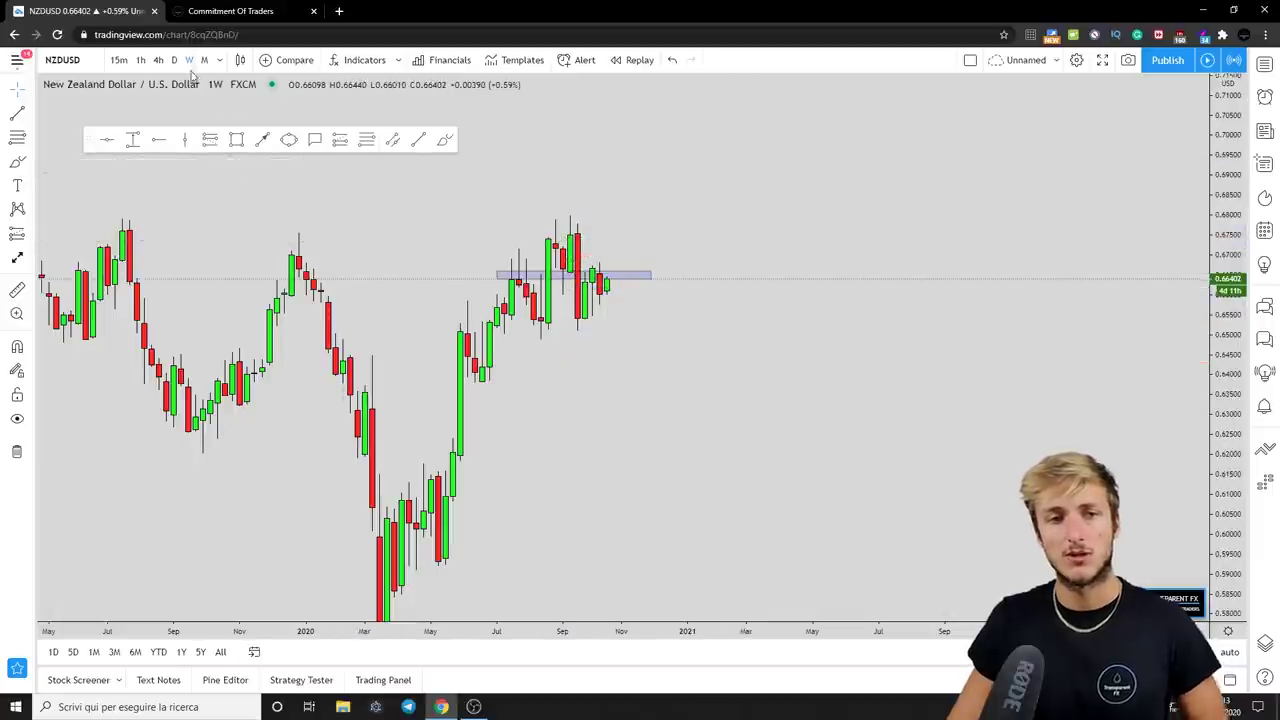
Step: Set the chart to the daily timeframe
{"action": "left_click", "coordinate": [174, 60]}
{"action": "scroll", "coordinate": [995, 463], "scroll_direction": "down", "scroll_amount": 3}
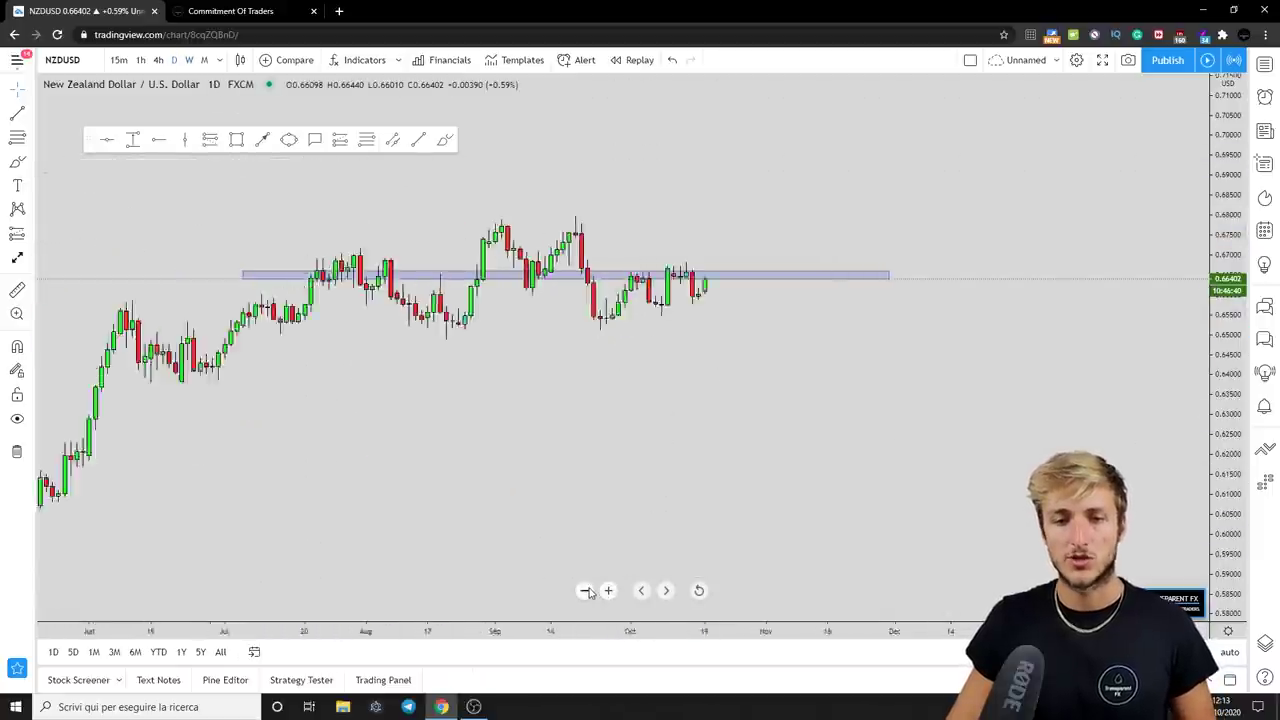
{"action": "left_click_drag", "start_coordinate": [1222, 510], "coordinate": [1177, 314]}
{"action": "left_click_drag", "start_coordinate": [851, 317], "coordinate": [815, 394]}
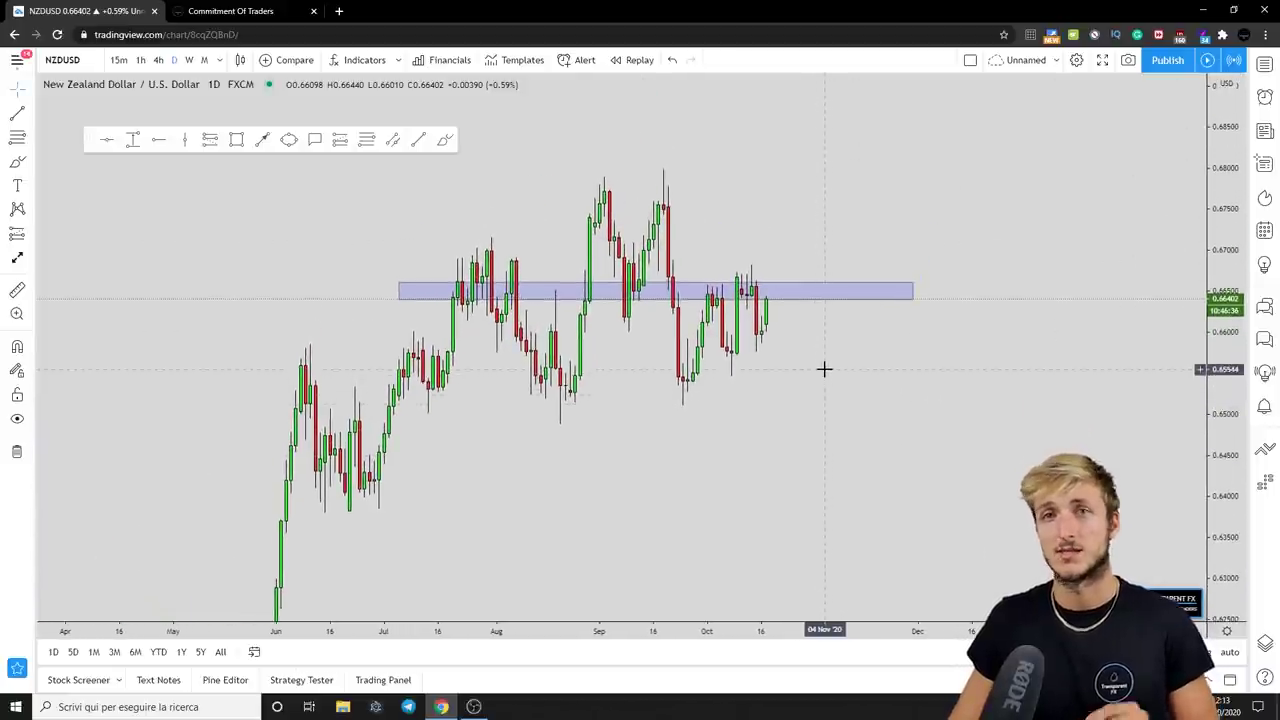
Step: Circle the early-August 2020 zone touch with the Brush, and trace the daily drop to the mid-August low and the following lower high
{"action": "left_click", "coordinate": [445, 139]}
{"action": "mouse_move", "coordinate": [516, 275]}
{"action": "left_mouse_down"}
{"action": "mouse_move", "coordinate": [500, 282]}
{"action": "mouse_move", "coordinate": [510, 277]}
{"action": "left_mouse_up"}
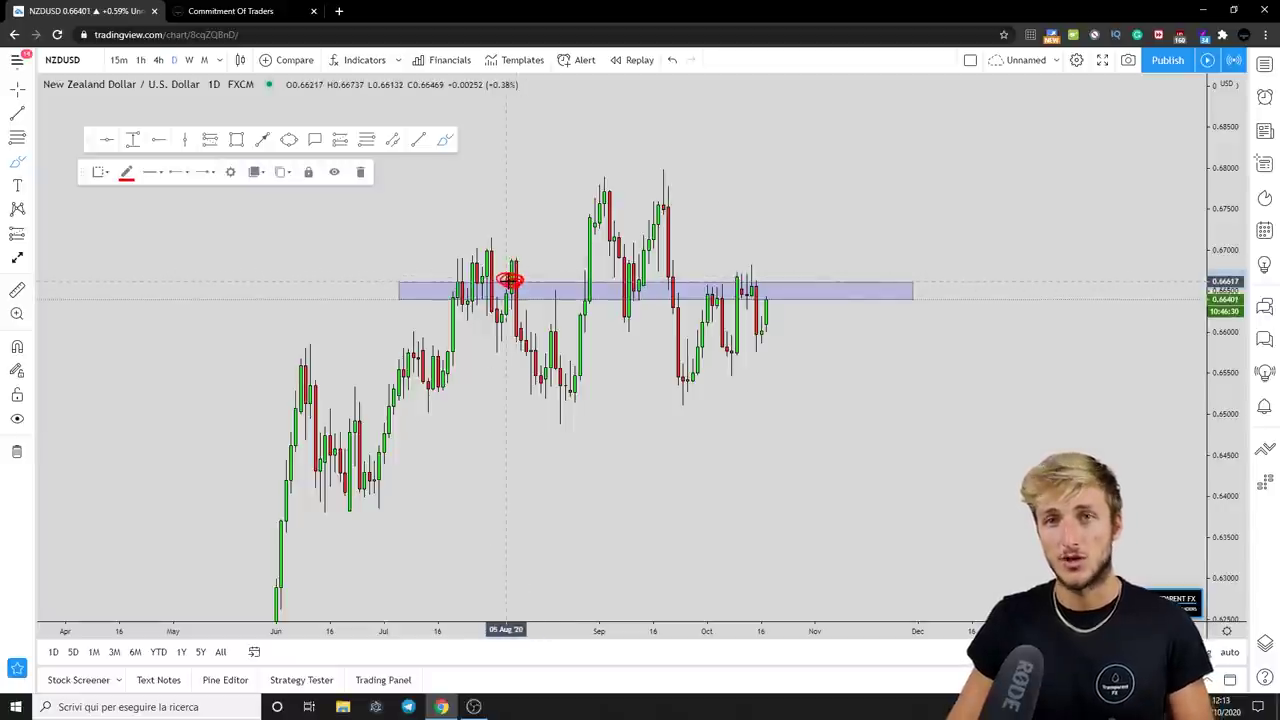
{"action": "left_click_drag", "start_coordinate": [511, 279], "coordinate": [530, 385]}
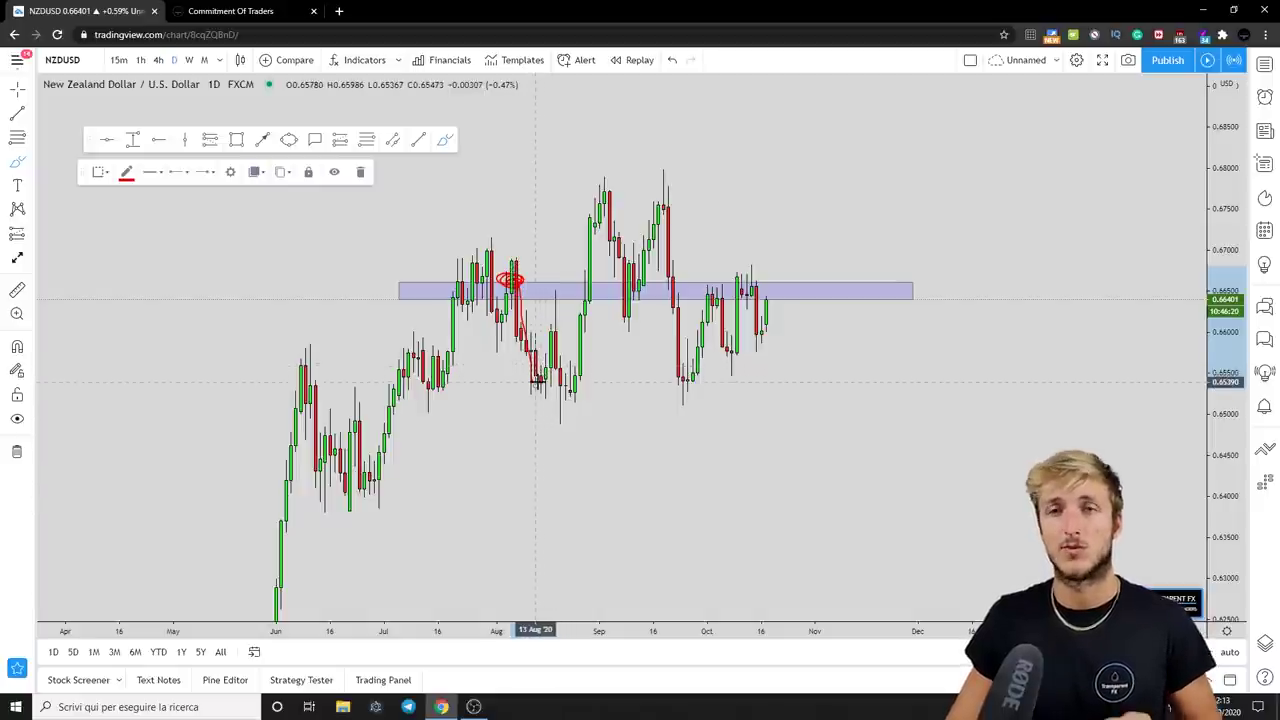
{"action": "left_click_drag", "start_coordinate": [535, 378], "coordinate": [540, 380]}
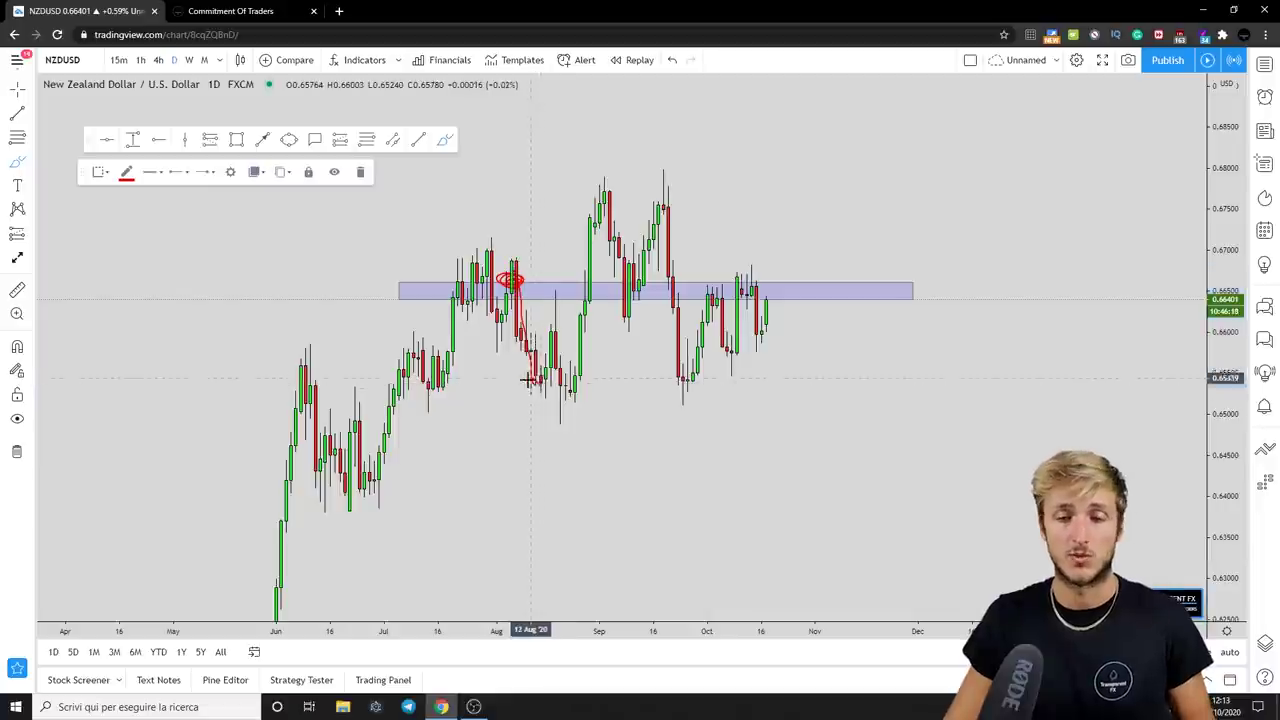
{"action": "left_click_drag", "start_coordinate": [552, 319], "coordinate": [546, 328]}
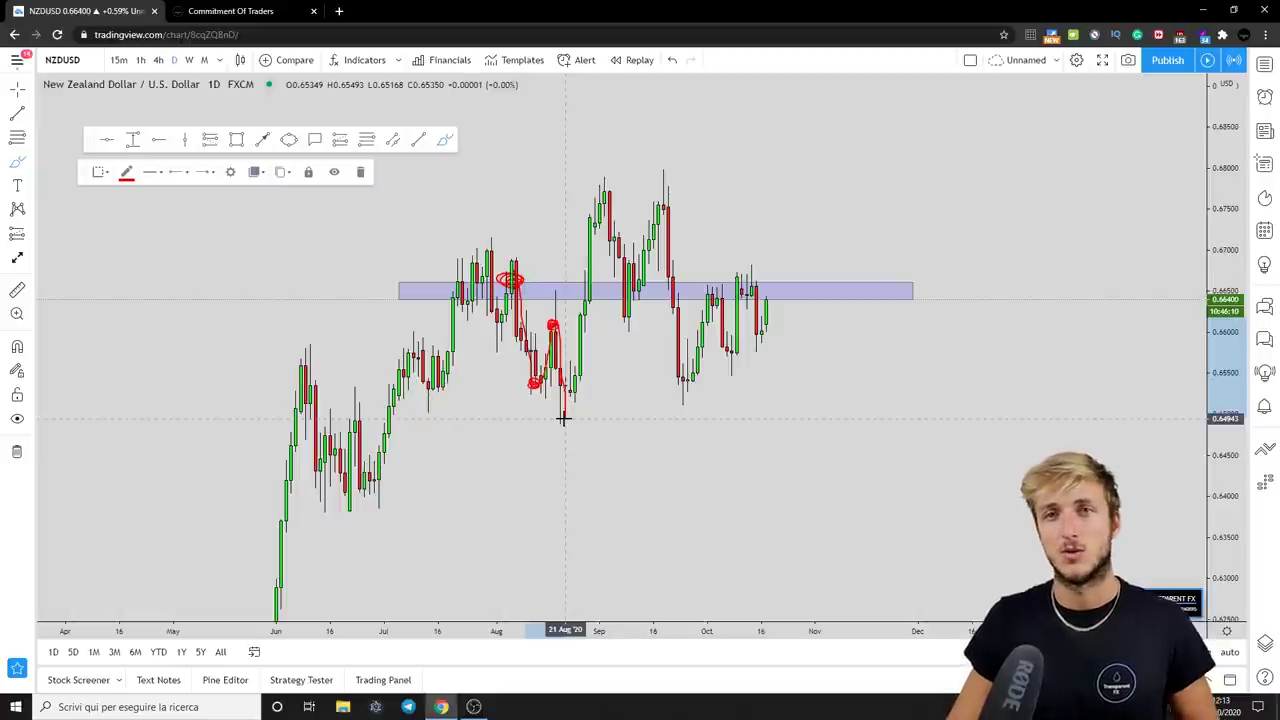
Step: Trace the daily swings from the August low through the two September 2020 highs to the late-September low, marking both highs with the Brush
{"action": "left_click_drag", "start_coordinate": [563, 420], "coordinate": [600, 203]}
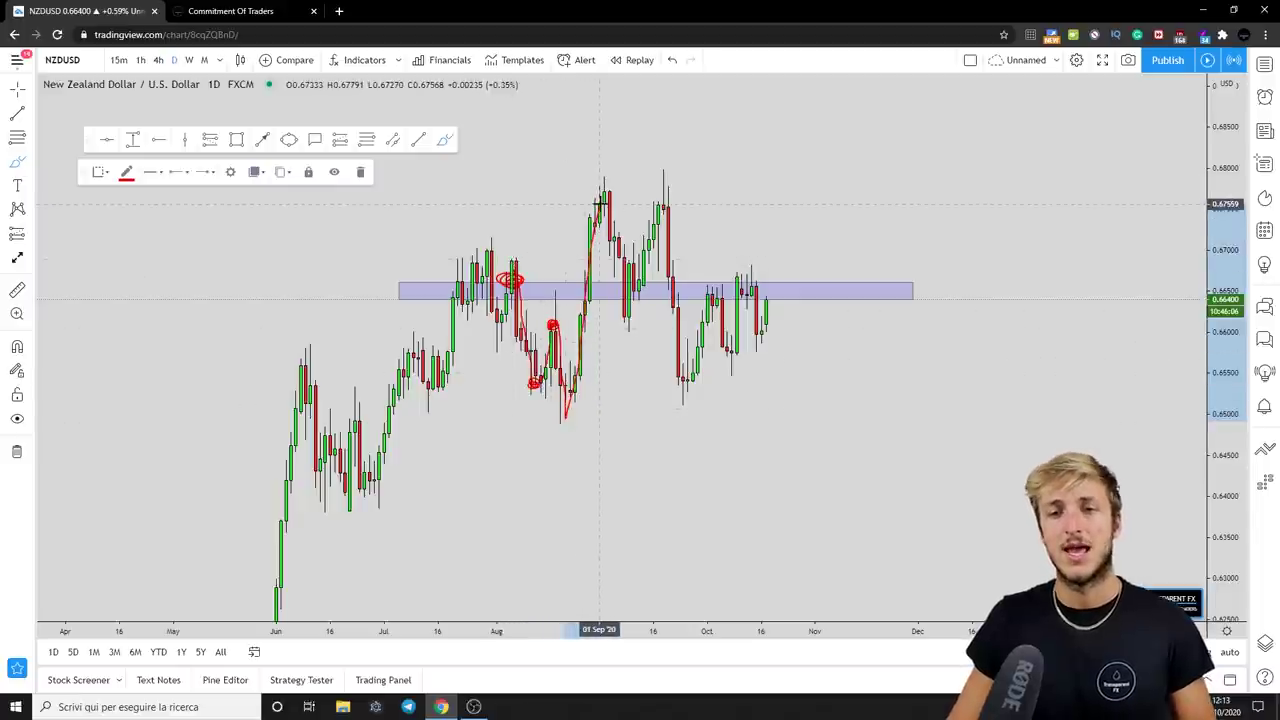
{"action": "left_click_drag", "start_coordinate": [600, 208], "coordinate": [604, 204]}
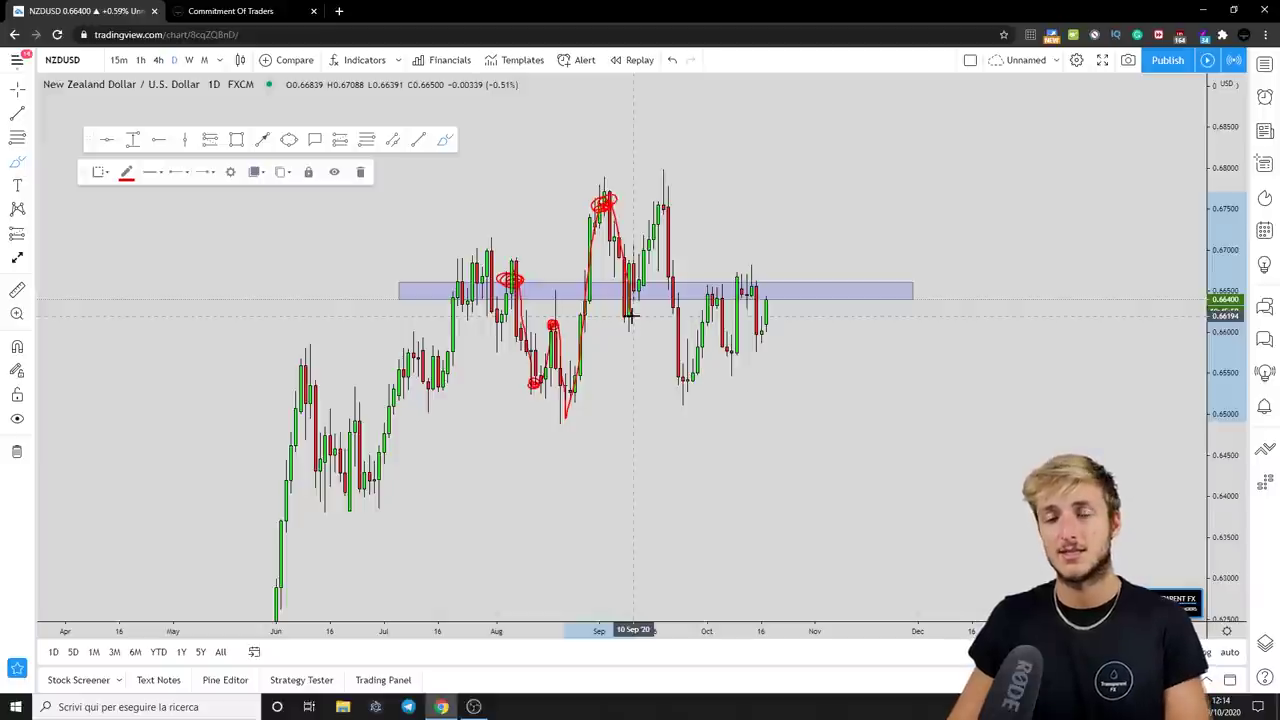
{"action": "mouse_move", "coordinate": [632, 316]}
{"action": "left_mouse_down"}
{"action": "mouse_move", "coordinate": [628, 250]}
{"action": "mouse_move", "coordinate": [651, 260]}
{"action": "mouse_move", "coordinate": [658, 200]}
{"action": "left_mouse_up"}
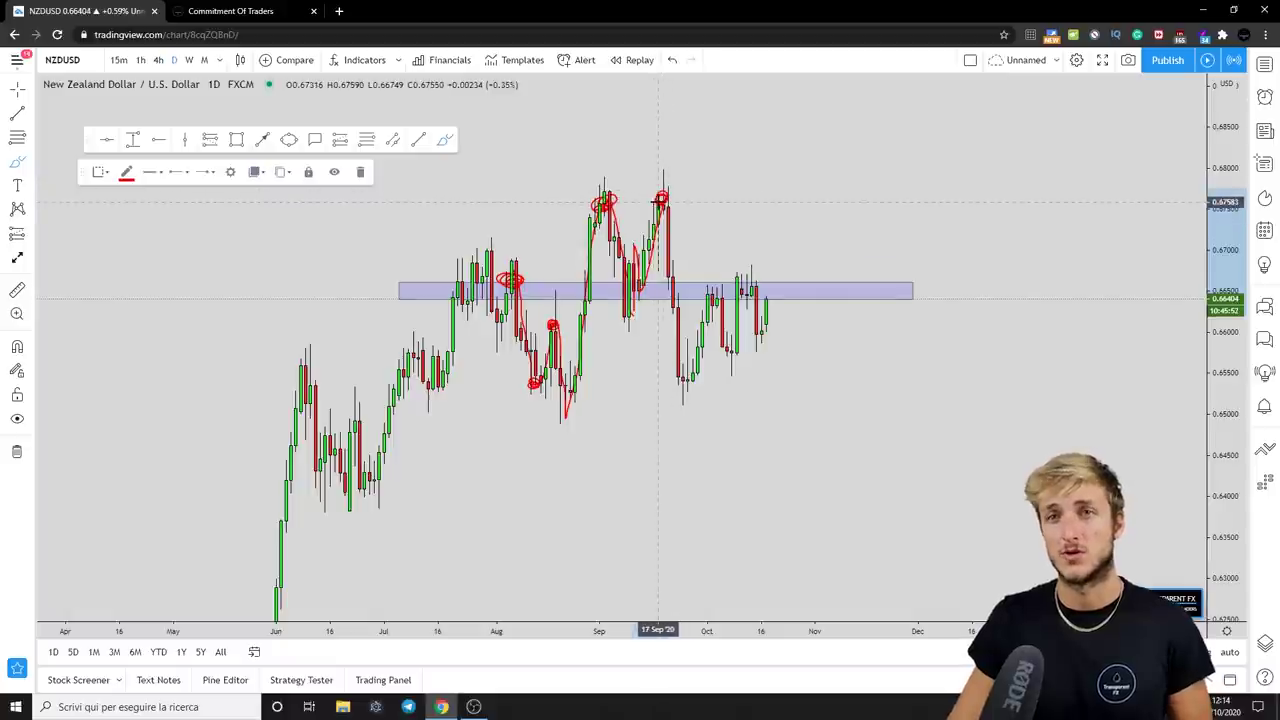
{"action": "left_click_drag", "start_coordinate": [662, 205], "coordinate": [678, 394]}
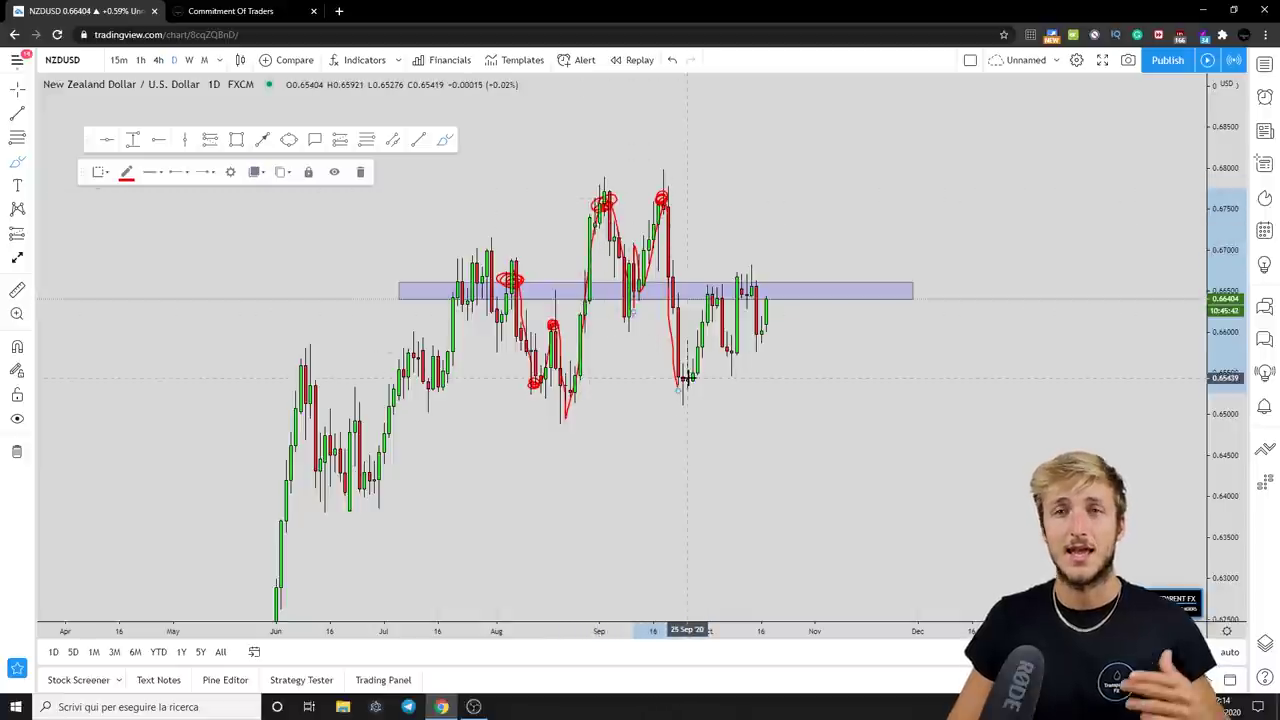
Step: Circle the late-September low, trace the early-October swing, and draw Brush lines above and below the October price range
{"action": "mouse_move", "coordinate": [674, 380]}
{"action": "left_mouse_down"}
{"action": "mouse_move", "coordinate": [688, 380]}
{"action": "mouse_move", "coordinate": [712, 290]}
{"action": "mouse_move", "coordinate": [731, 366]}
{"action": "left_mouse_up"}
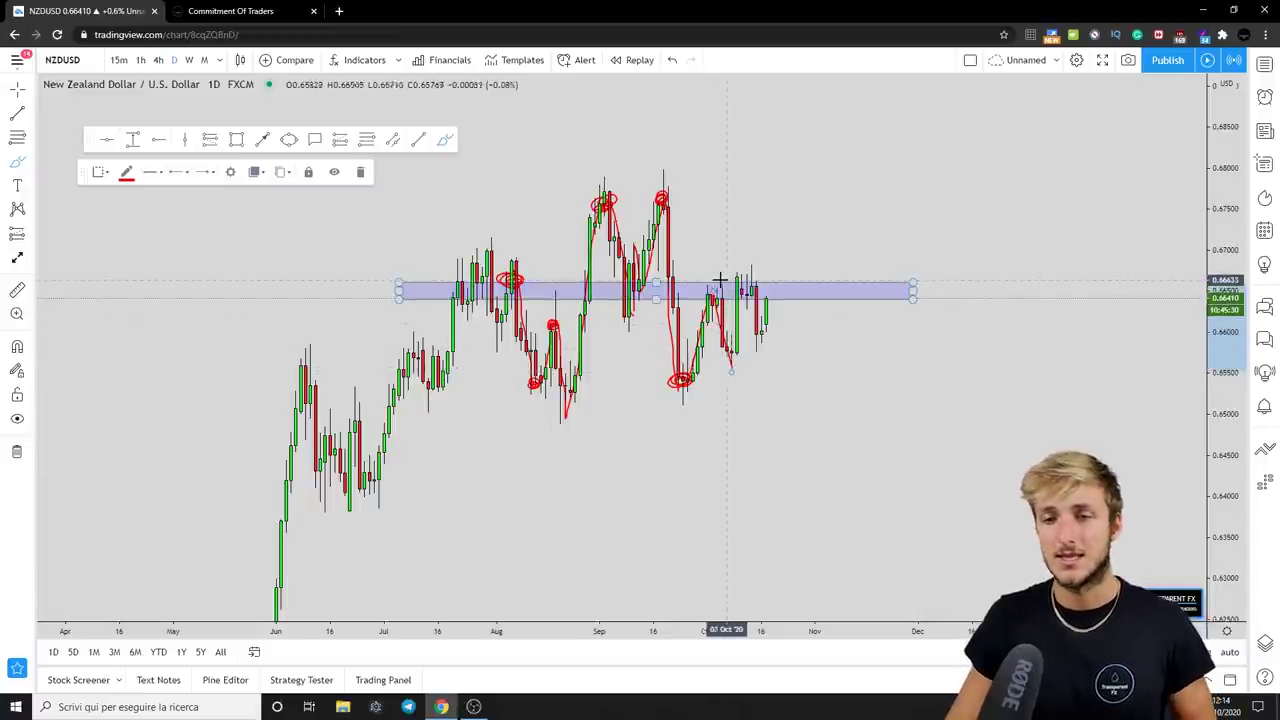
{"action": "left_click_drag", "start_coordinate": [840, 281], "coordinate": [702, 281]}
{"action": "left_click_drag", "start_coordinate": [700, 355], "coordinate": [868, 338]}
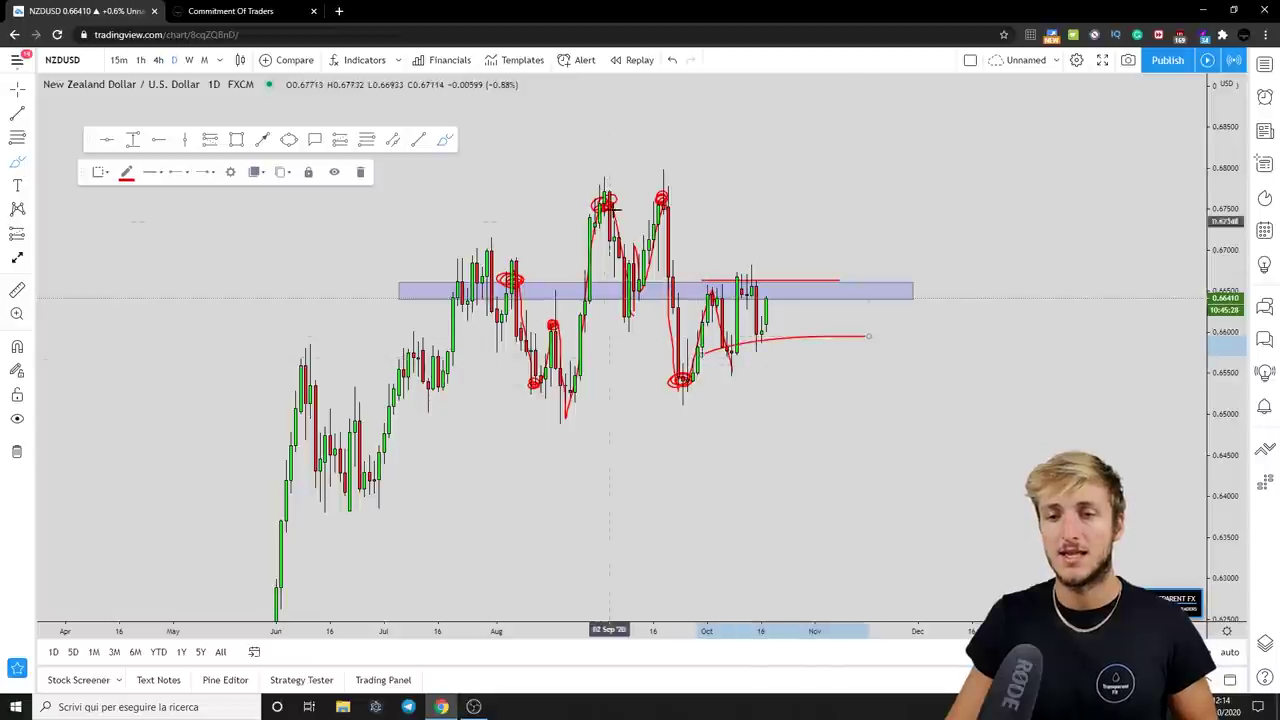
Step: Undo all the Brush marks on the daily chart and circle the whole price structure around the zone from mid-July onward
{"action": "left_click", "coordinate": [672, 61]}
{"action": "left_click", "coordinate": [672, 61]}
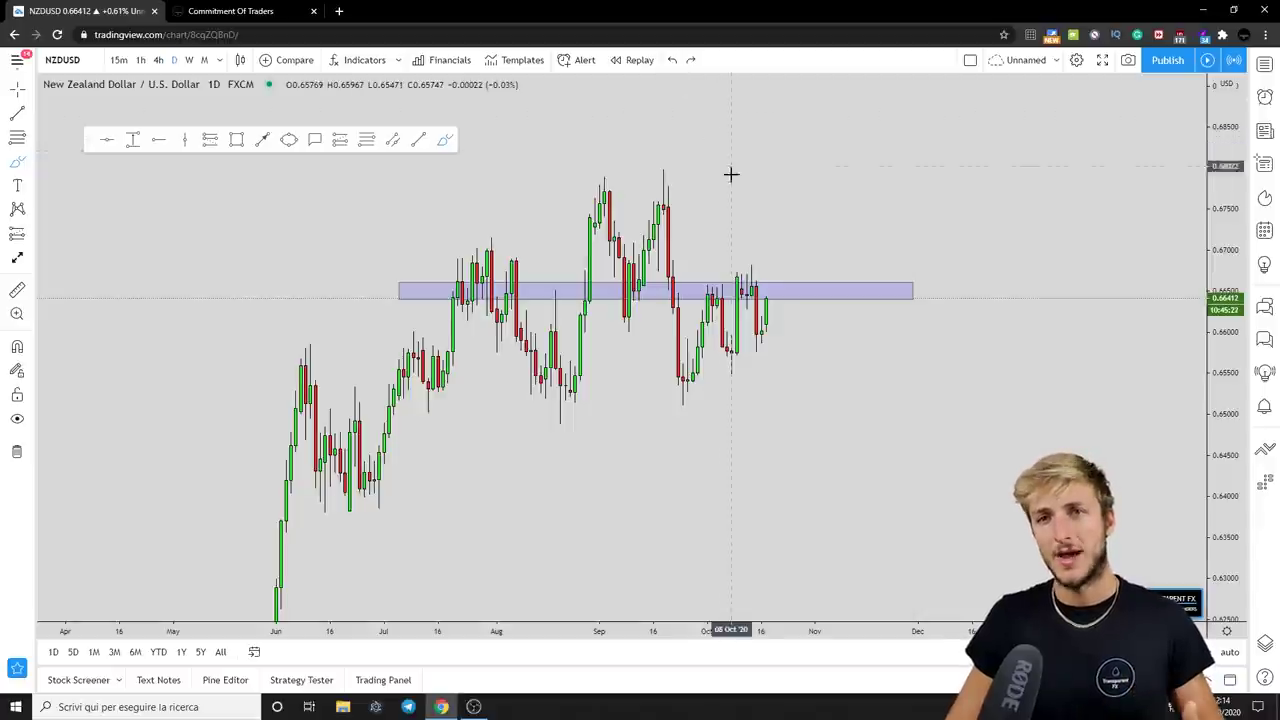
{"action": "mouse_move", "coordinate": [780, 288]}
{"action": "left_mouse_down"}
{"action": "mouse_move", "coordinate": [486, 191]}
{"action": "mouse_move", "coordinate": [869, 394]}
{"action": "mouse_move", "coordinate": [697, 208]}
{"action": "left_mouse_up"}
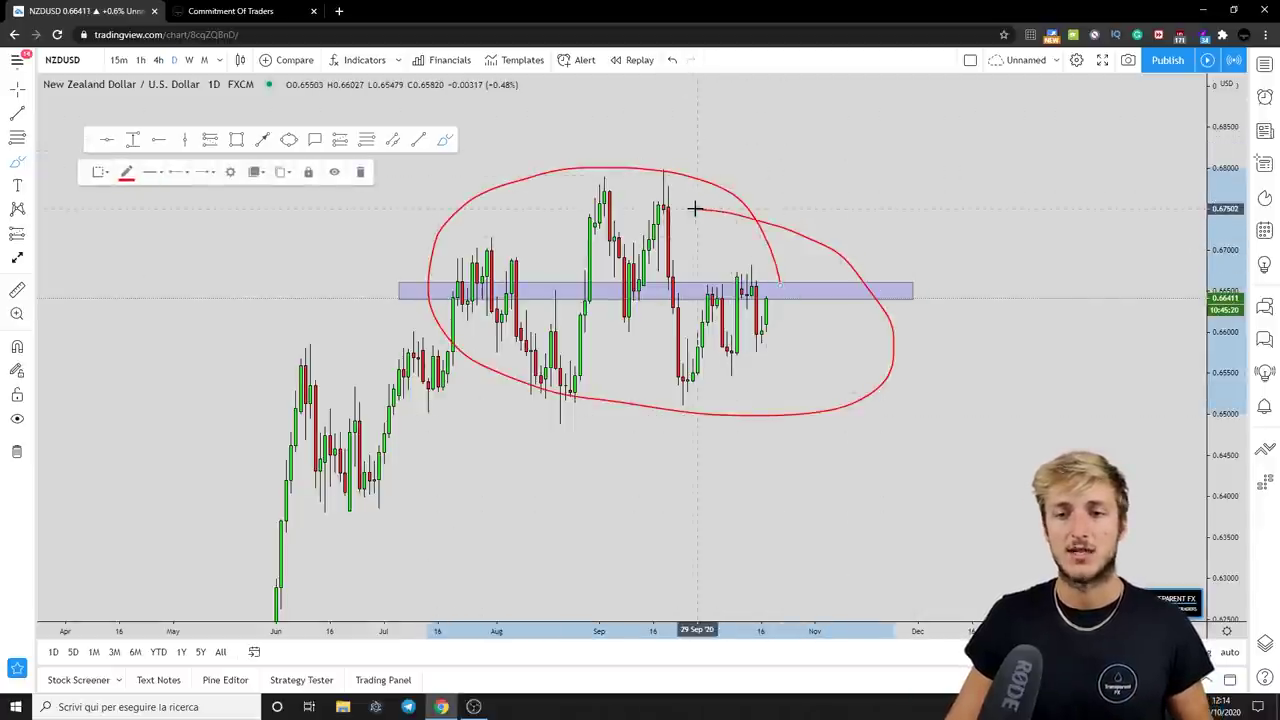
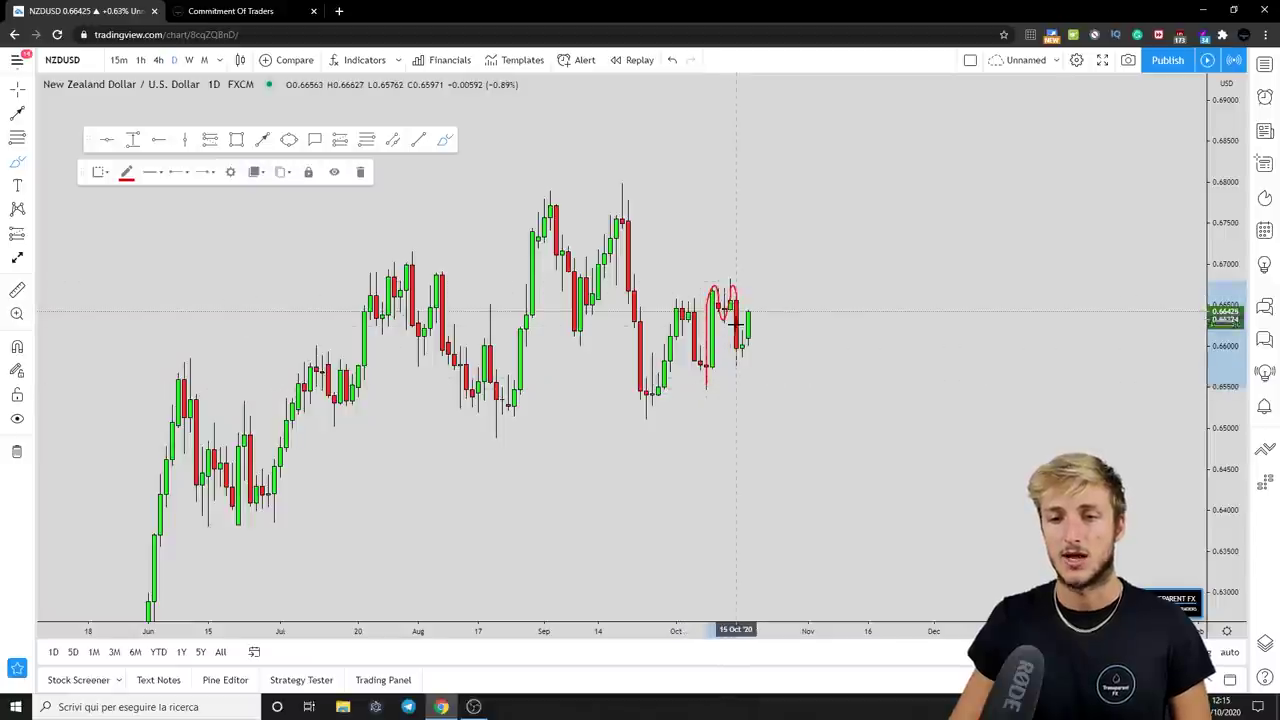
Step: Sketch a double top in the empty area after the candles, with a neckline at about 0.674, a retest and a drop
{"action": "mouse_move", "coordinate": [894, 330]}
{"action": "left_mouse_down"}
{"action": "mouse_move", "coordinate": [950, 217]}
{"action": "mouse_move", "coordinate": [1003, 214]}
{"action": "mouse_move", "coordinate": [1017, 318]}
{"action": "mouse_move", "coordinate": [1058, 234]}
{"action": "left_mouse_up"}
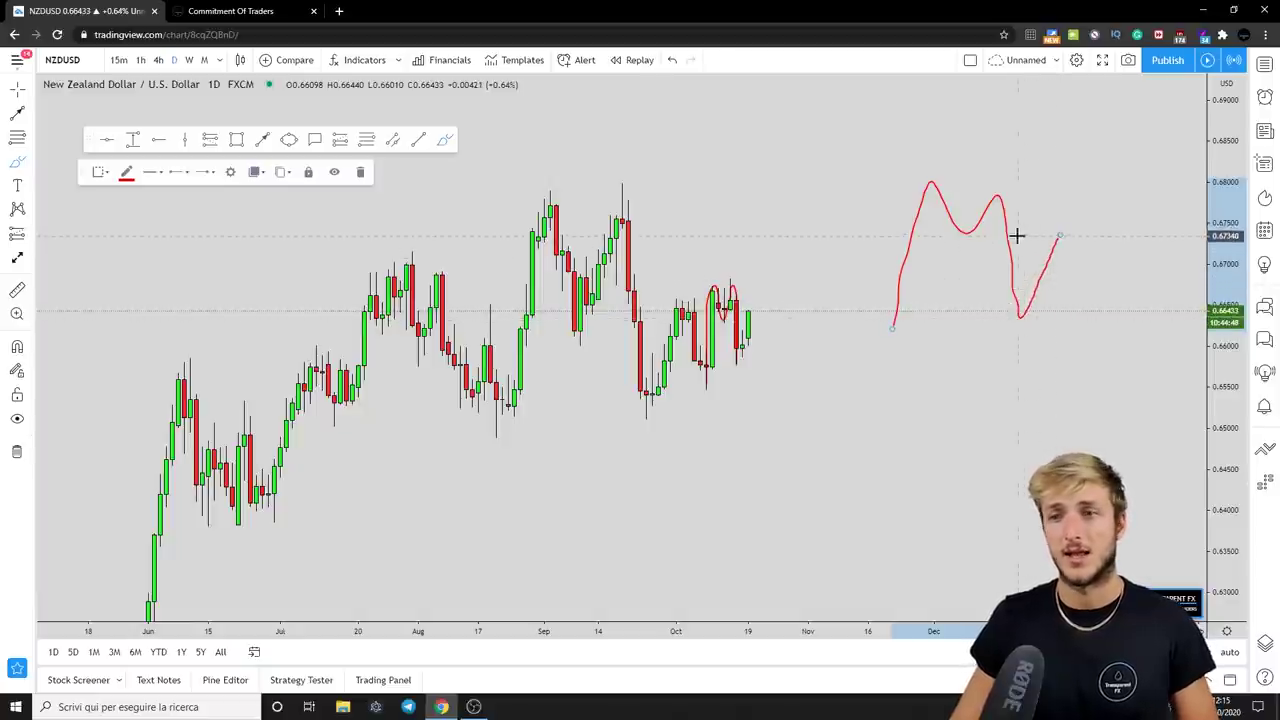
{"action": "key", "text": "alt+t"}
{"action": "left_click", "coordinate": [963, 233]}
{"action": "left_click", "coordinate": [1090, 232]}
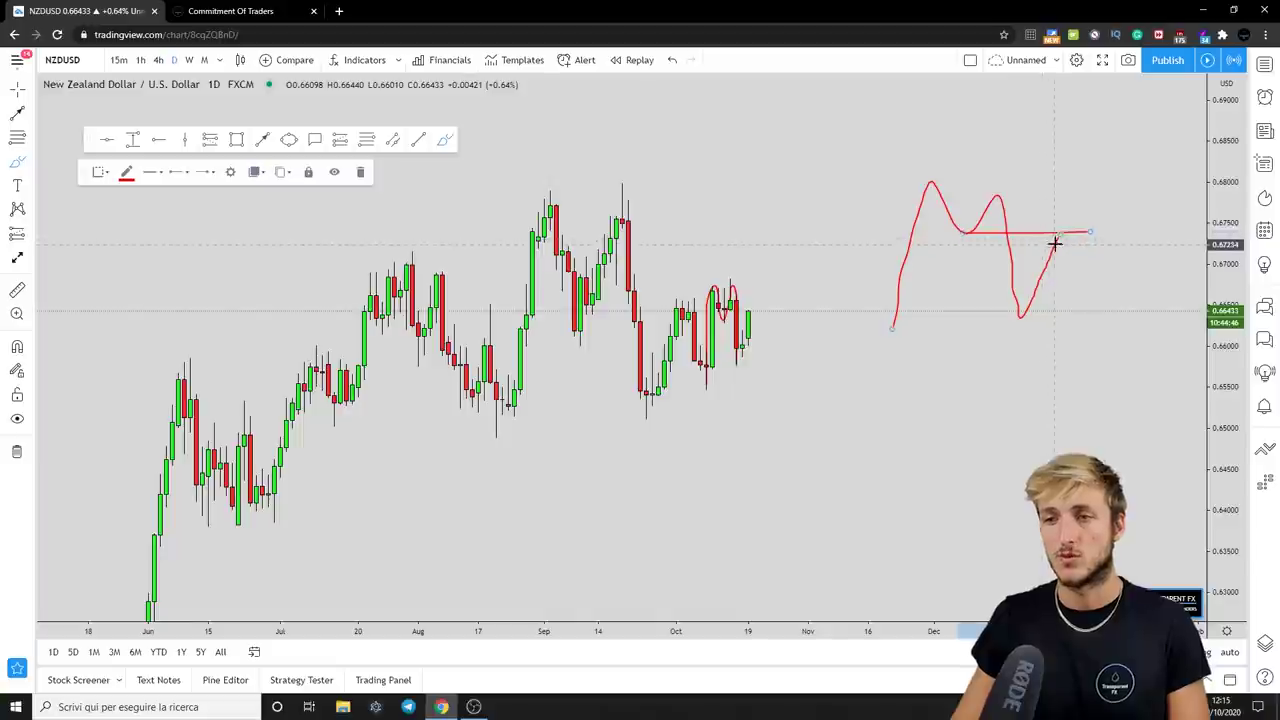
{"action": "left_click_drag", "start_coordinate": [1063, 230], "coordinate": [1161, 478]}
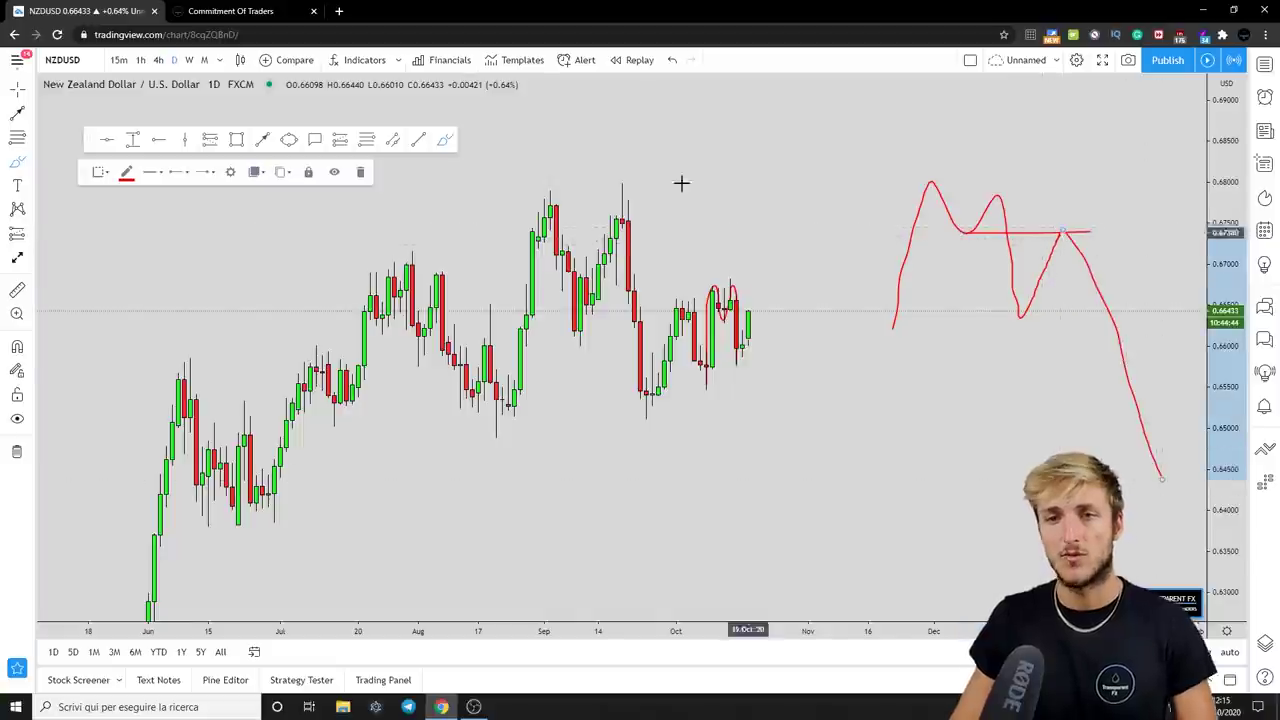
Step: Undo the double-top sketch and the Brush mark over the October candles
{"action": "left_click", "coordinate": [669, 75]}
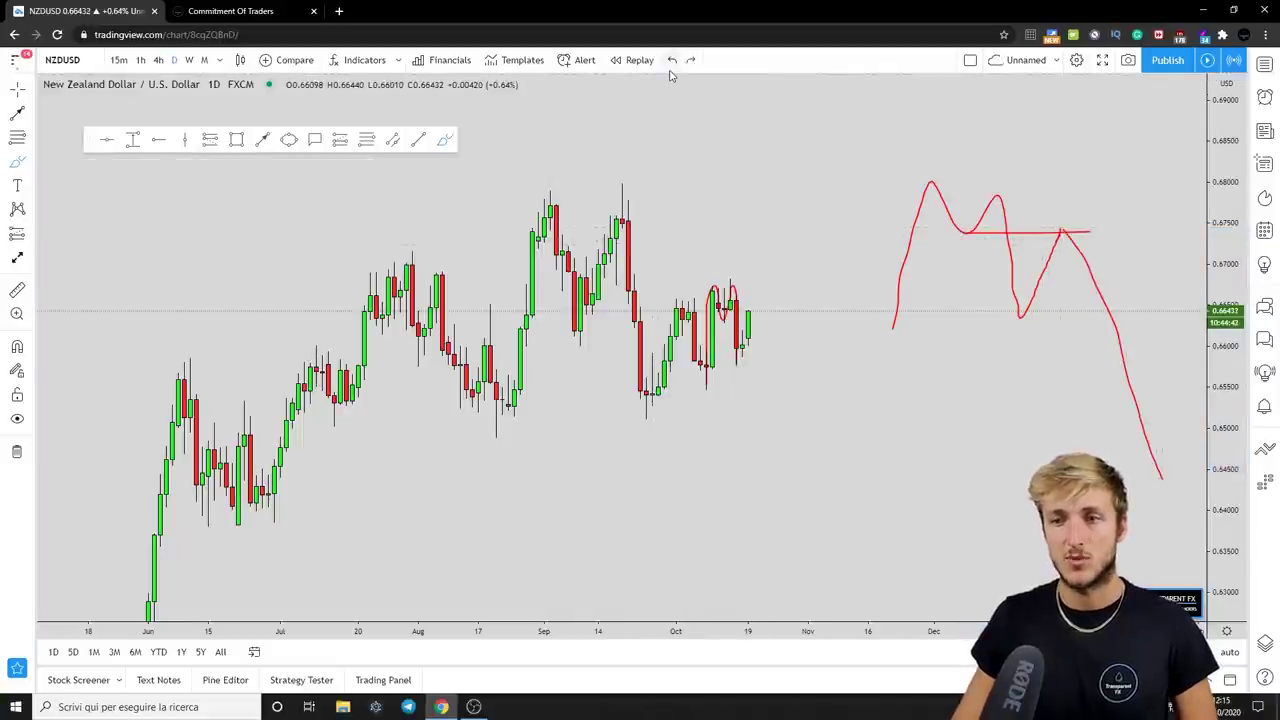
{"action": "left_click", "coordinate": [671, 62]}
{"action": "left_click", "coordinate": [671, 62]}
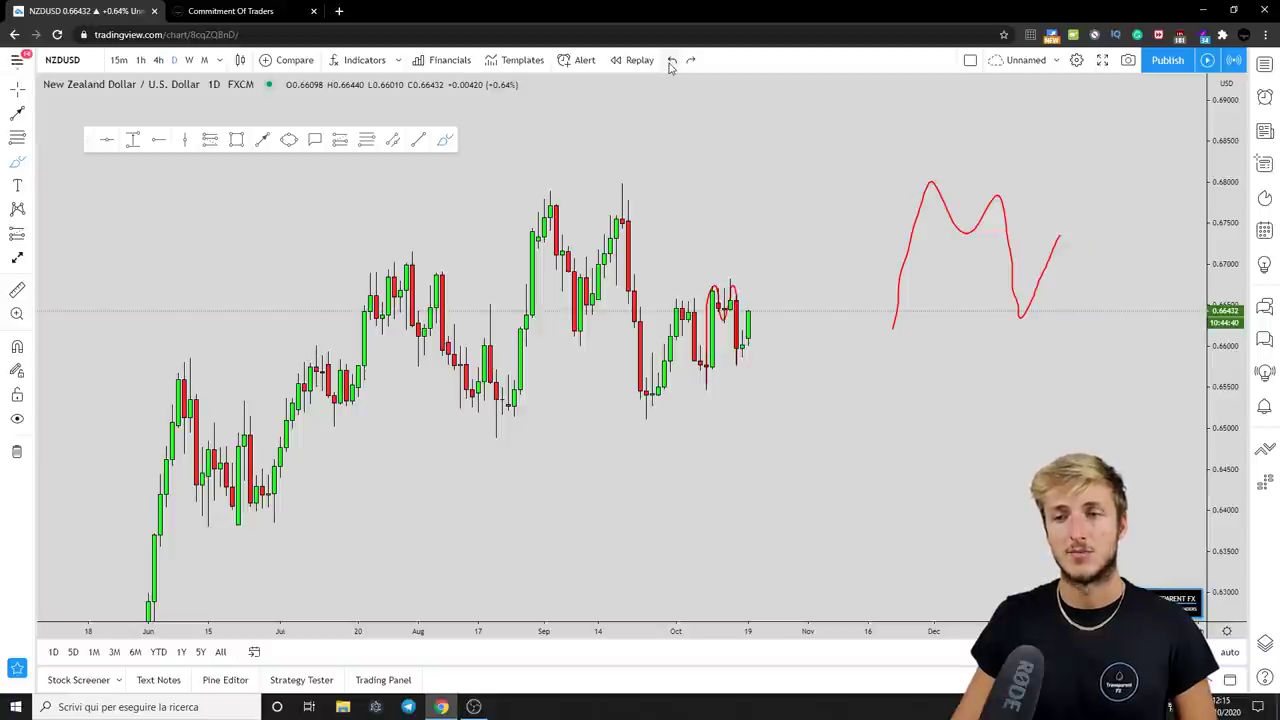
{"action": "left_click", "coordinate": [671, 62]}
{"action": "left_click", "coordinate": [671, 62]}
Step: Draw a rectangle over the daily neckline zone from 9 October to 10 November 2020, between about 0.663 and 0.664
{"action": "left_click", "coordinate": [237, 140]}
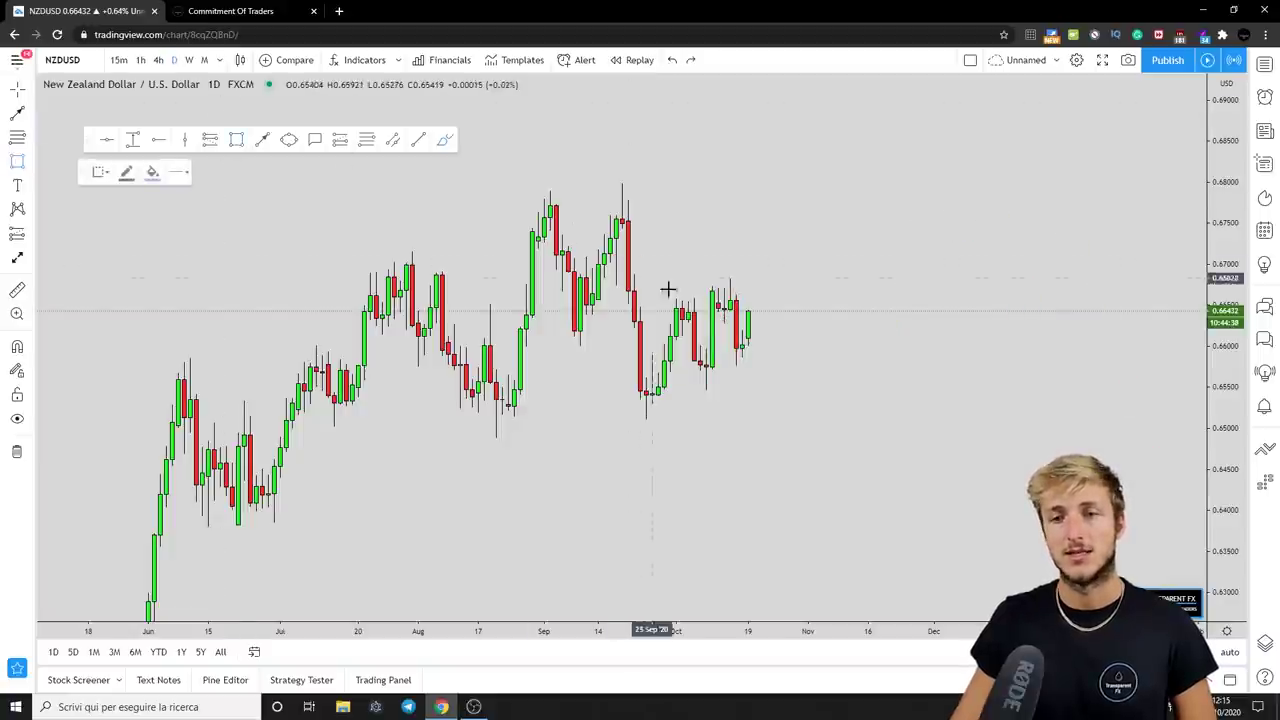
{"action": "left_click", "coordinate": [713, 320]}
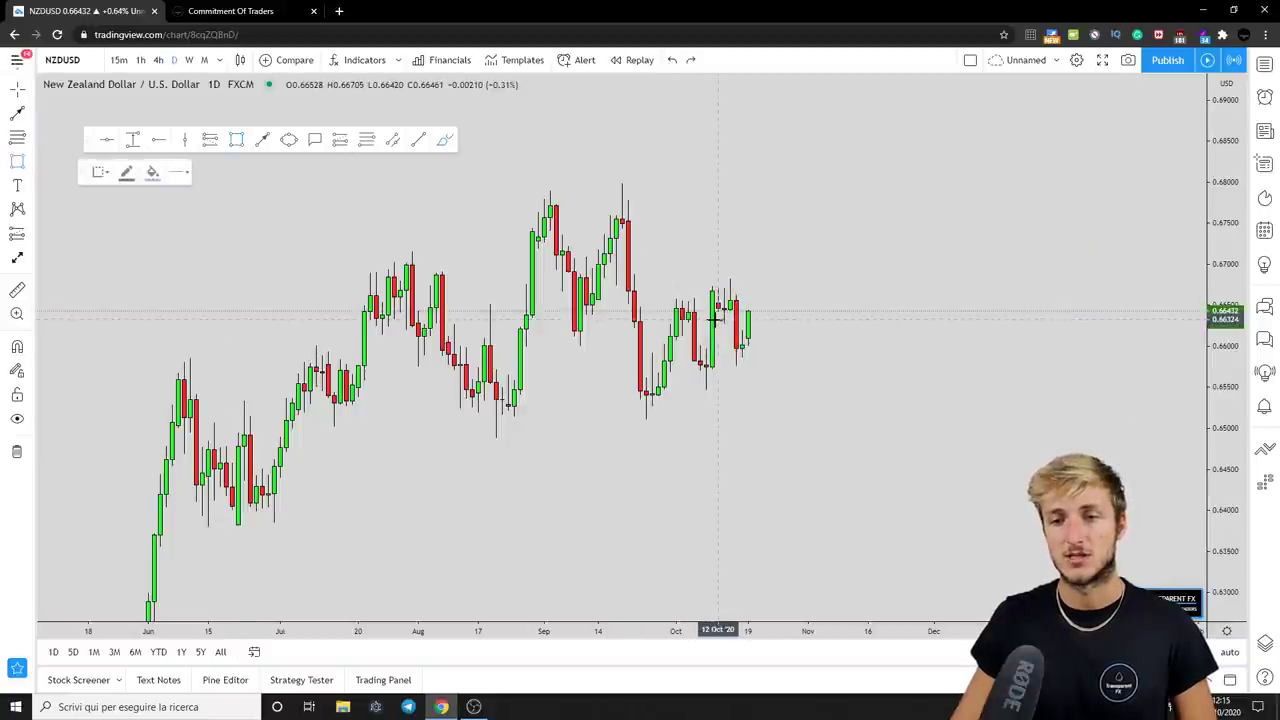
{"action": "left_click", "coordinate": [845, 310]}
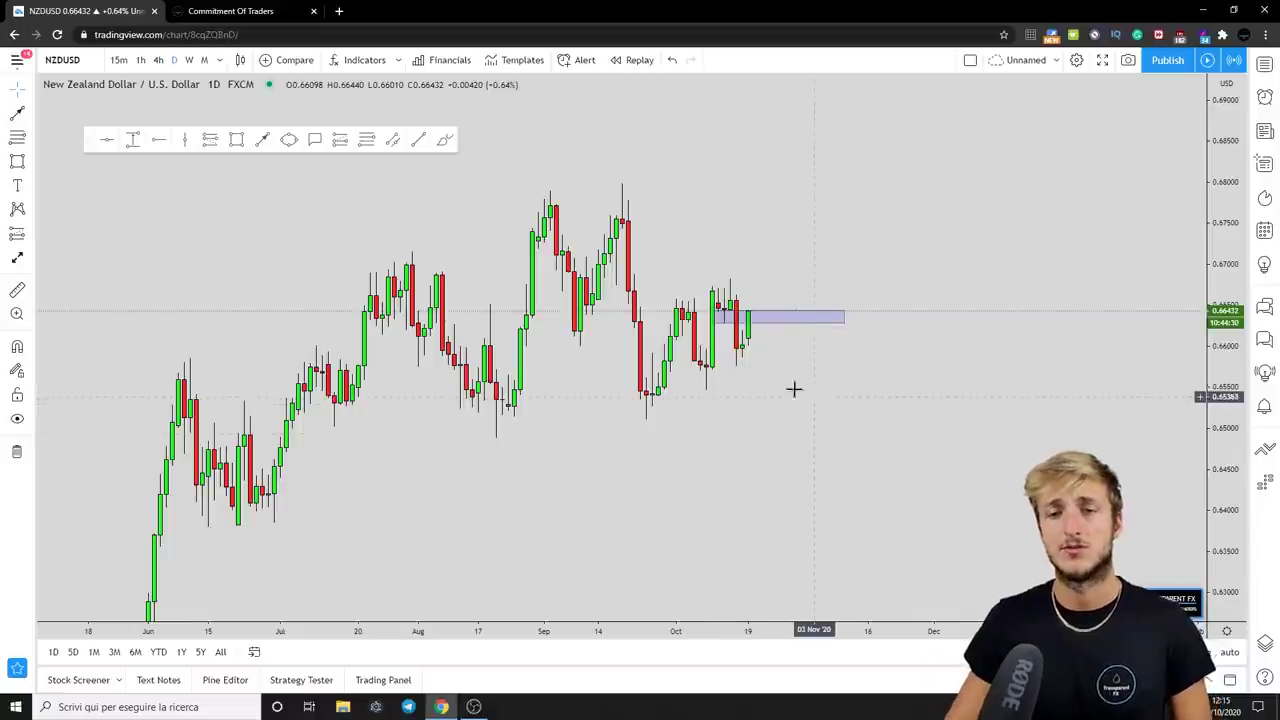
Step: Sketch a projected fall from the daily zone to about 0.645 on 10 November with the Brush, and delete the stroke
{"action": "left_click", "coordinate": [445, 139]}
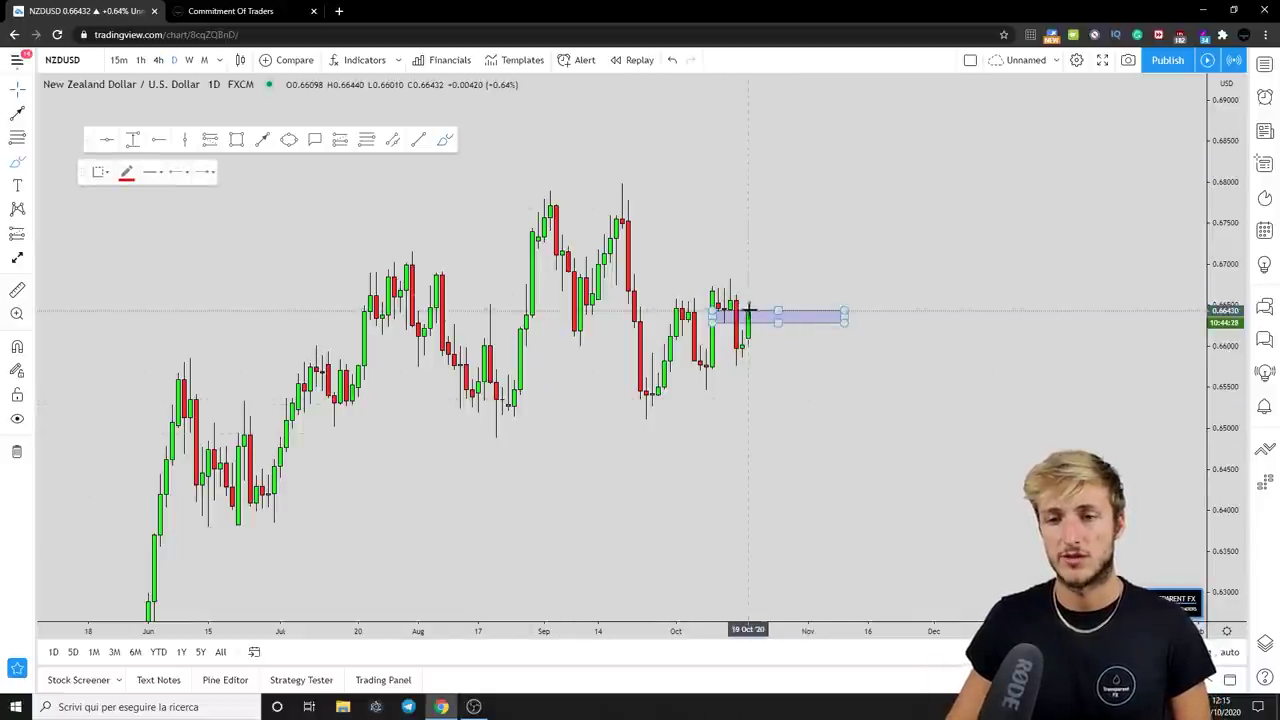
{"action": "left_click_drag", "start_coordinate": [755, 316], "coordinate": [843, 469]}
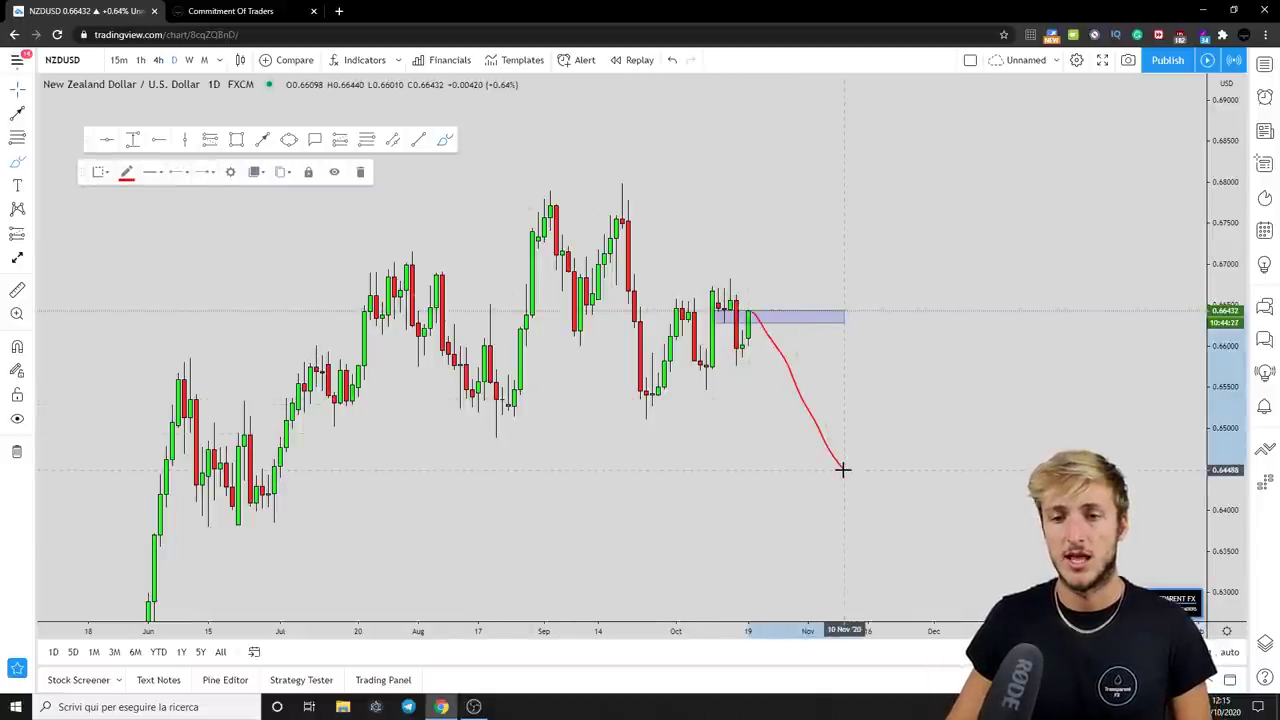
{"action": "left_click", "coordinate": [362, 172]}
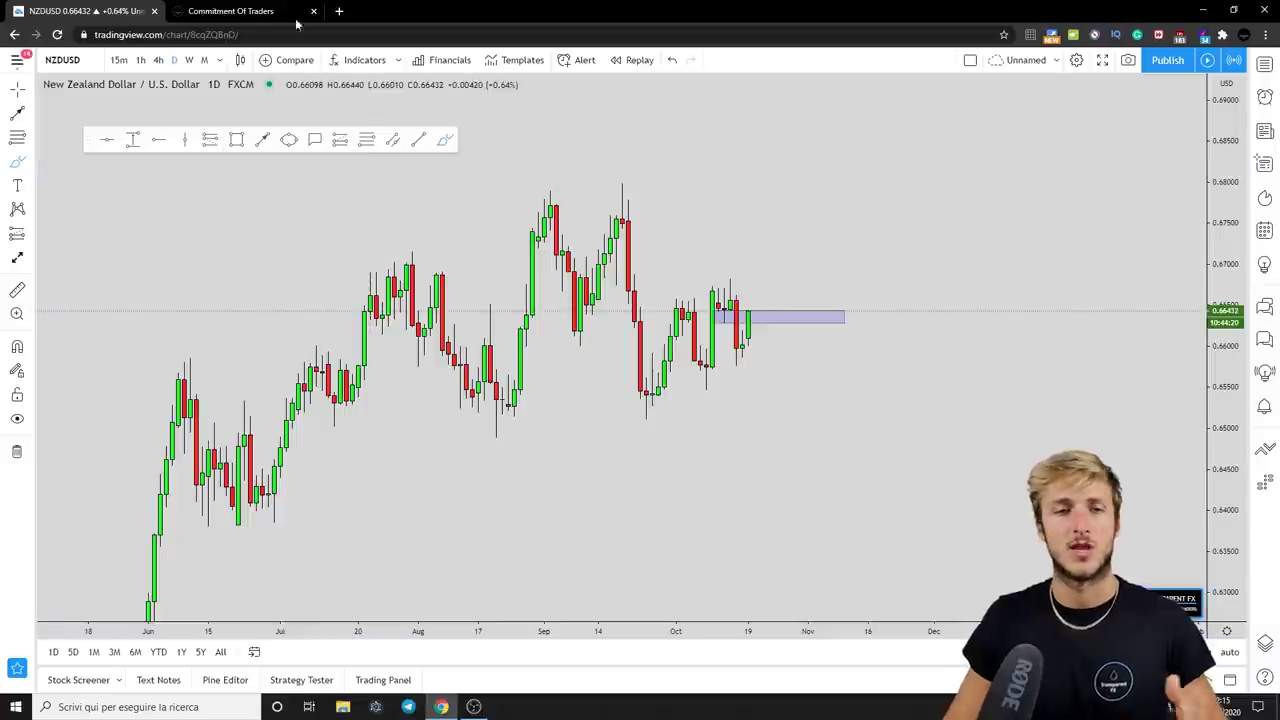
Step: Switch to the Commitment of Traders page, keep NZD selected, and examine the Change Long and Change Short values for 10/13/2020
{"action": "left_click", "coordinate": [235, 11]}
{"action": "left_click", "coordinate": [576, 143]}
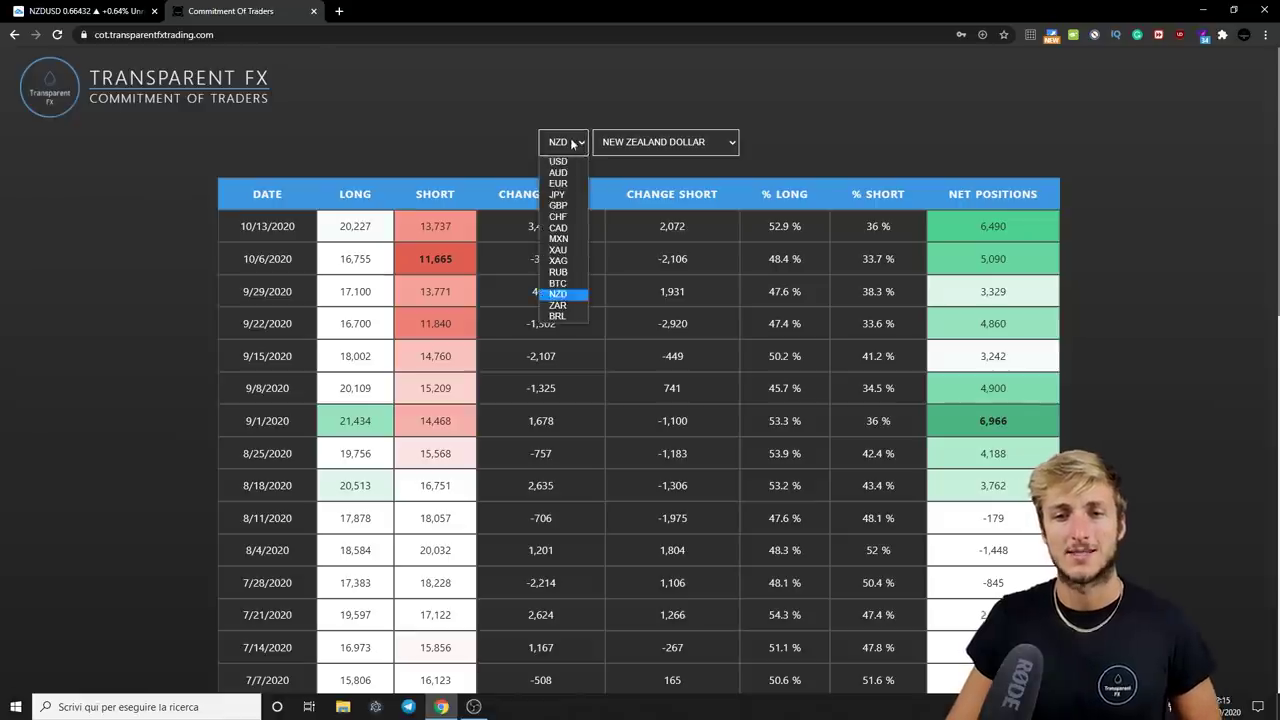
{"action": "left_click", "coordinate": [572, 288]}
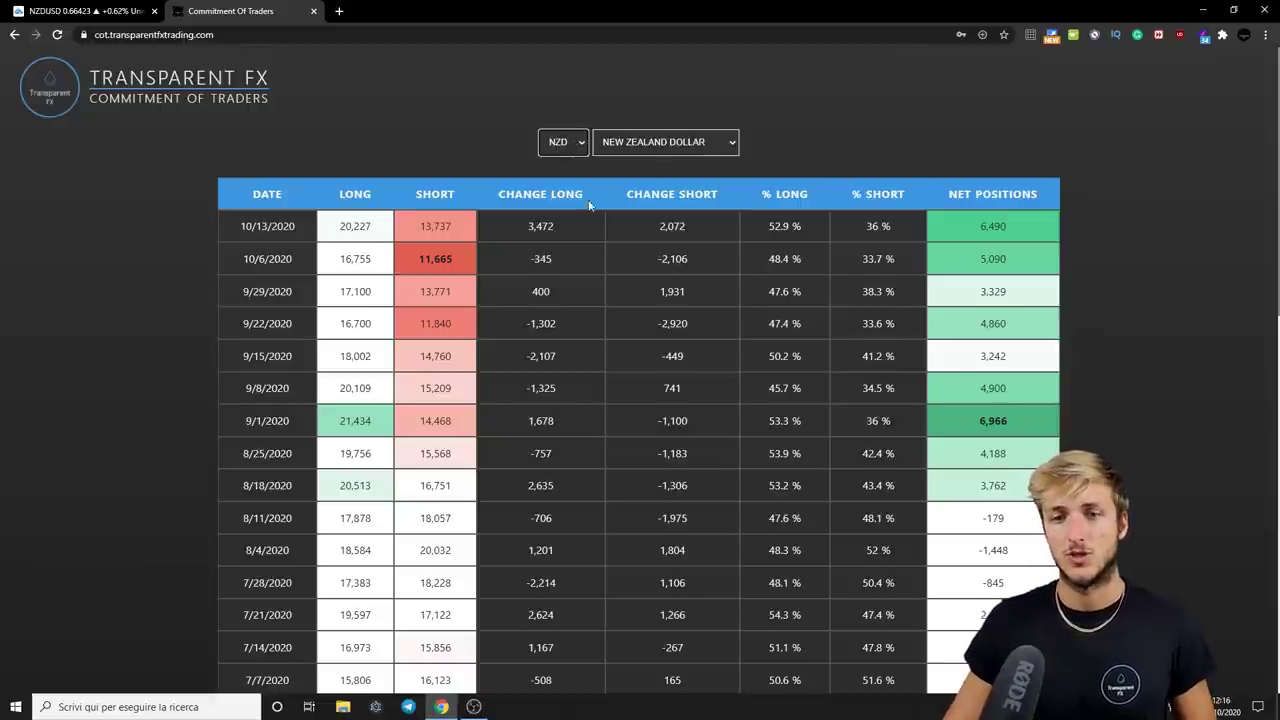
{"action": "left_click_drag", "start_coordinate": [522, 226], "coordinate": [556, 229]}
{"action": "left_click_drag", "start_coordinate": [650, 227], "coordinate": [688, 227]}
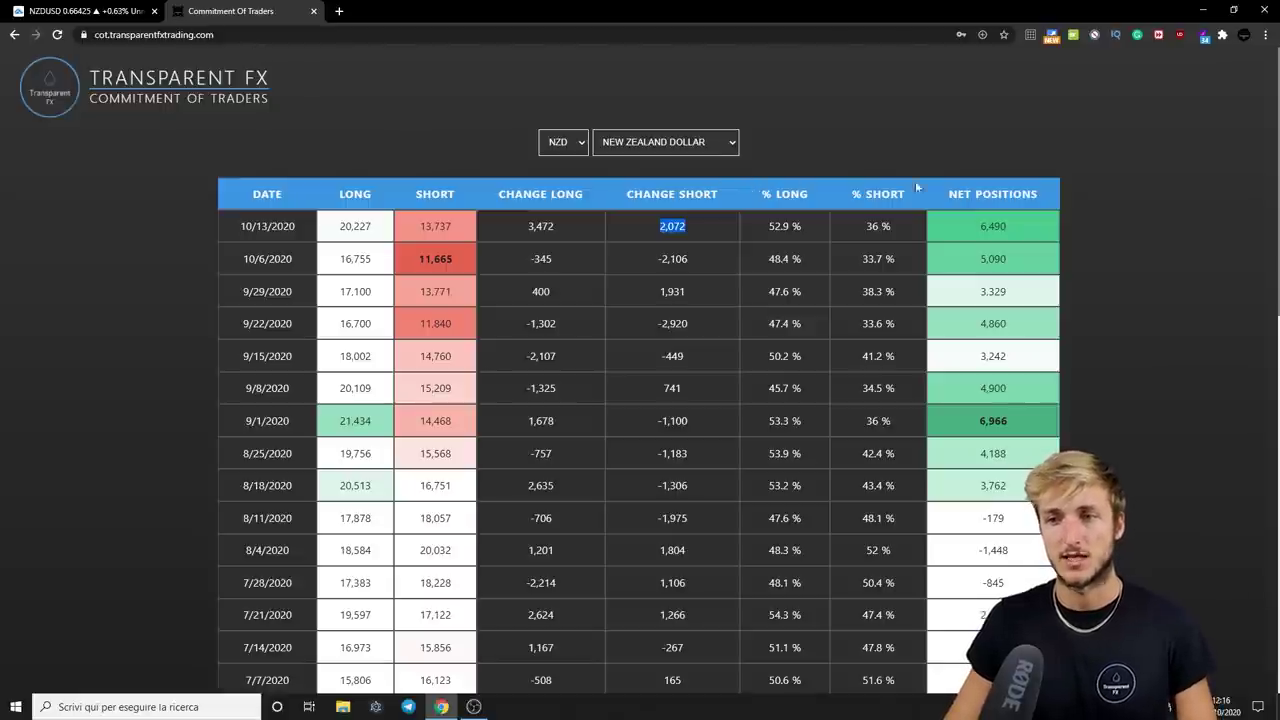
Step: Compare the NZD net positions in the 10/13/2020, 9/29/2020 and 10/6/2020 rows
{"action": "left_click_drag", "start_coordinate": [979, 226], "coordinate": [1014, 231]}
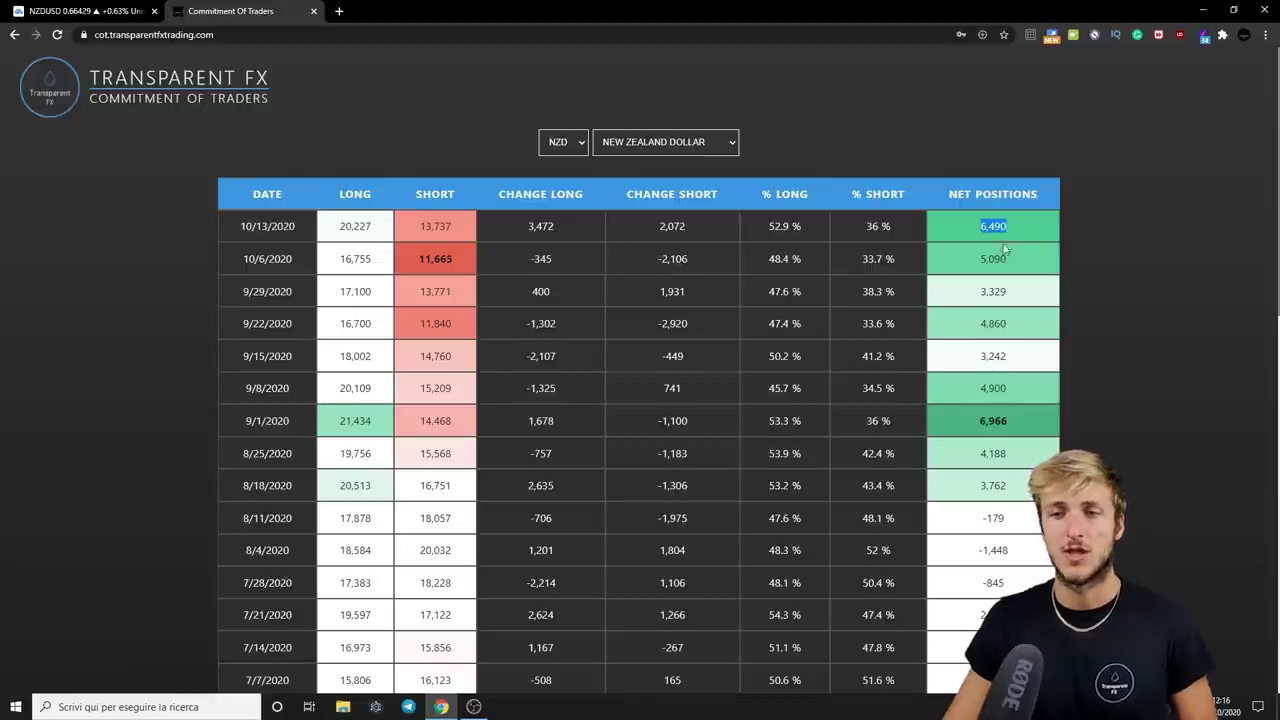
{"action": "left_click_drag", "start_coordinate": [980, 292], "coordinate": [1010, 293]}
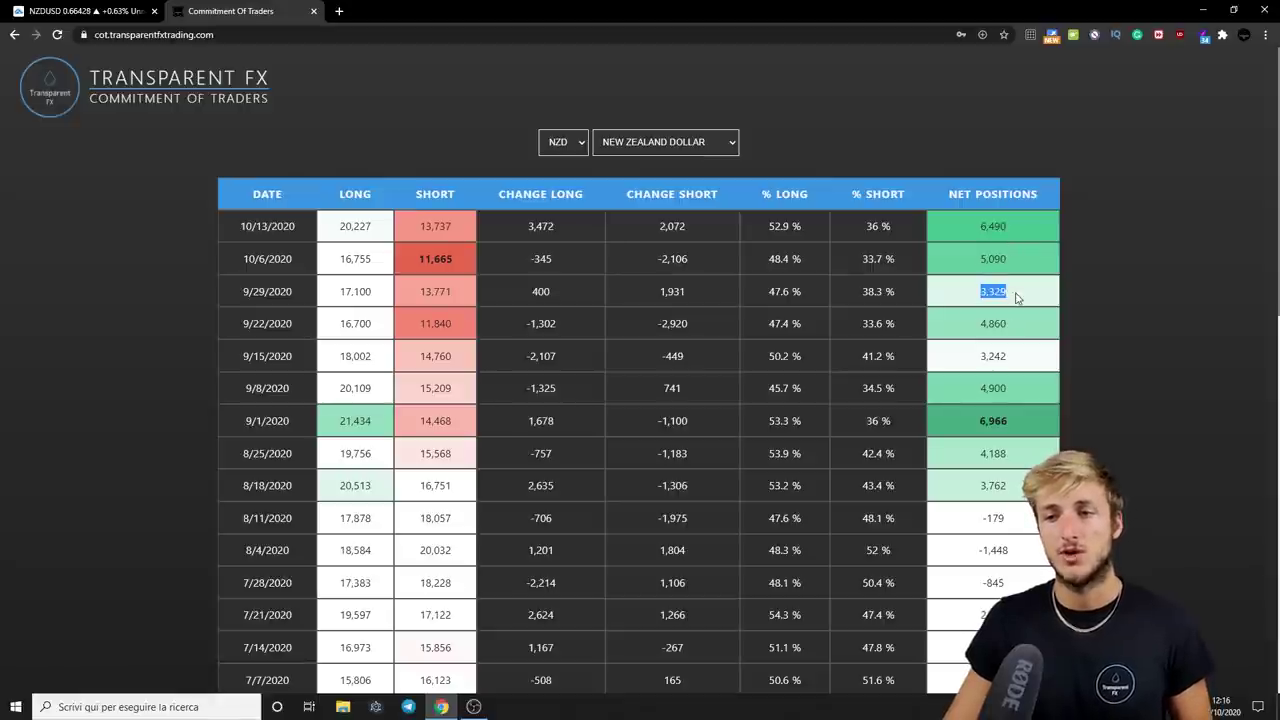
{"action": "left_click", "coordinate": [981, 259]}
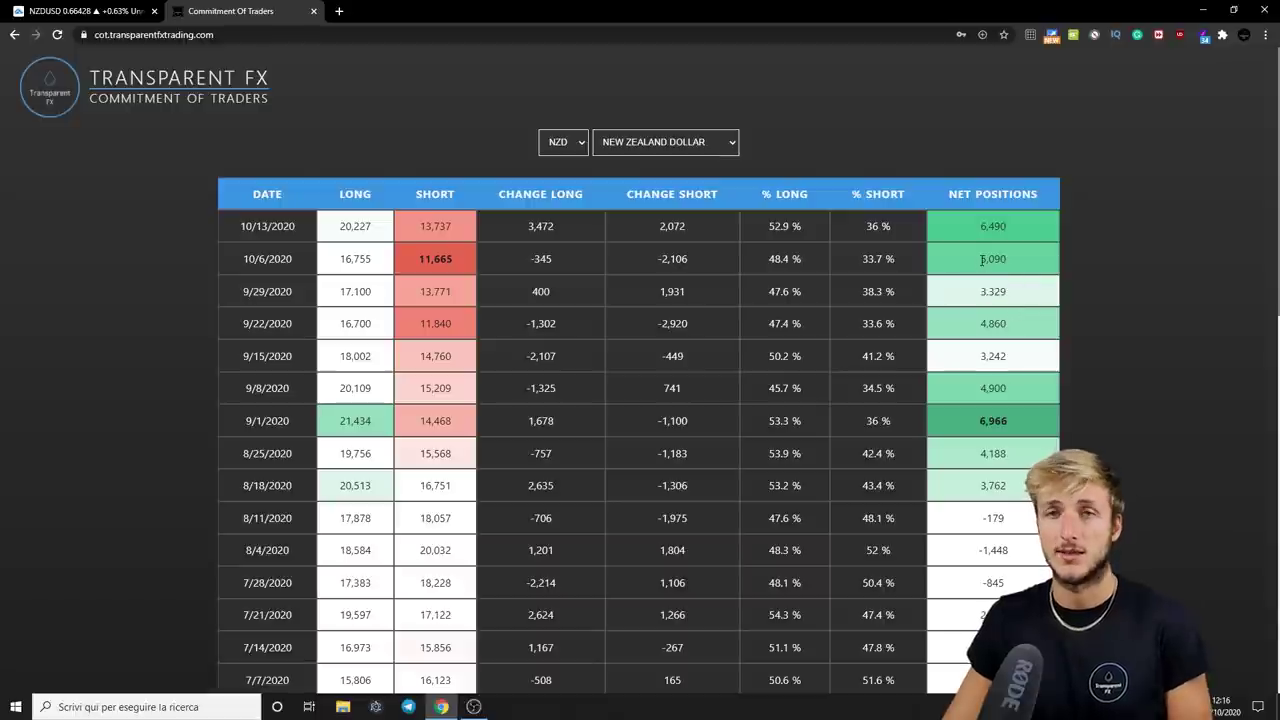
{"action": "left_click_drag", "start_coordinate": [981, 259], "coordinate": [1010, 268]}
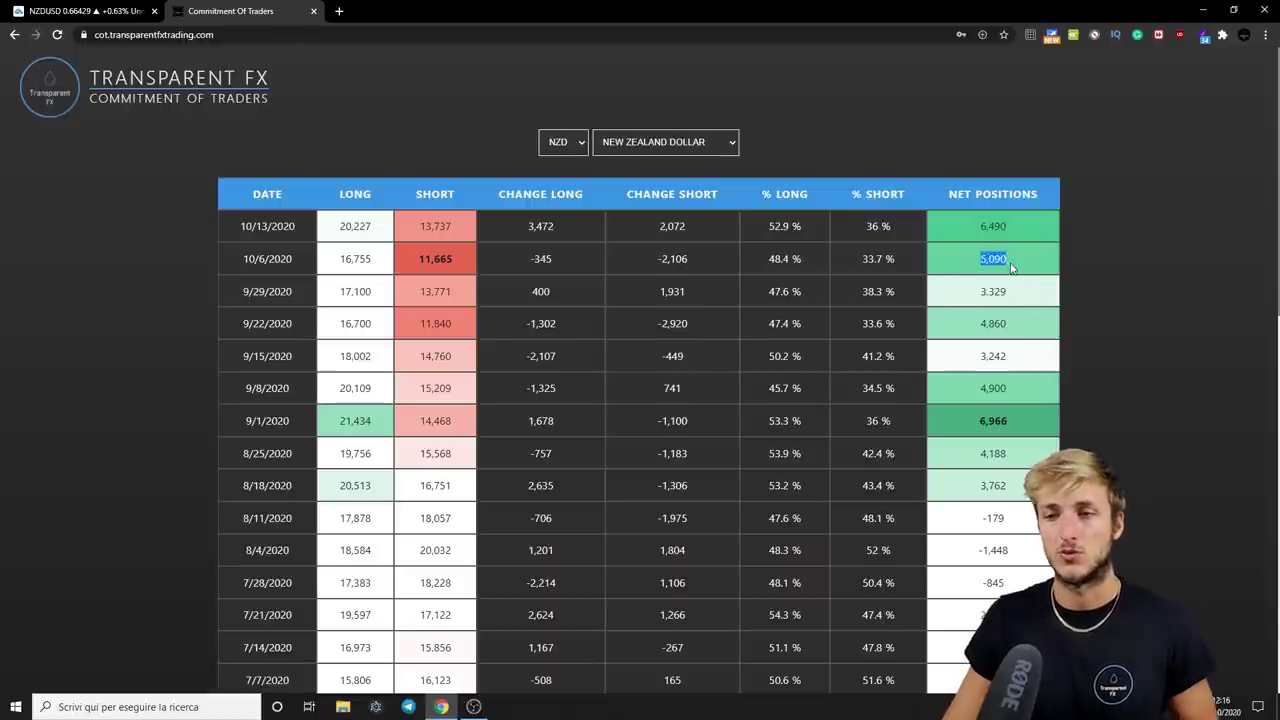
{"action": "left_click_drag", "start_coordinate": [979, 227], "coordinate": [1015, 228]}
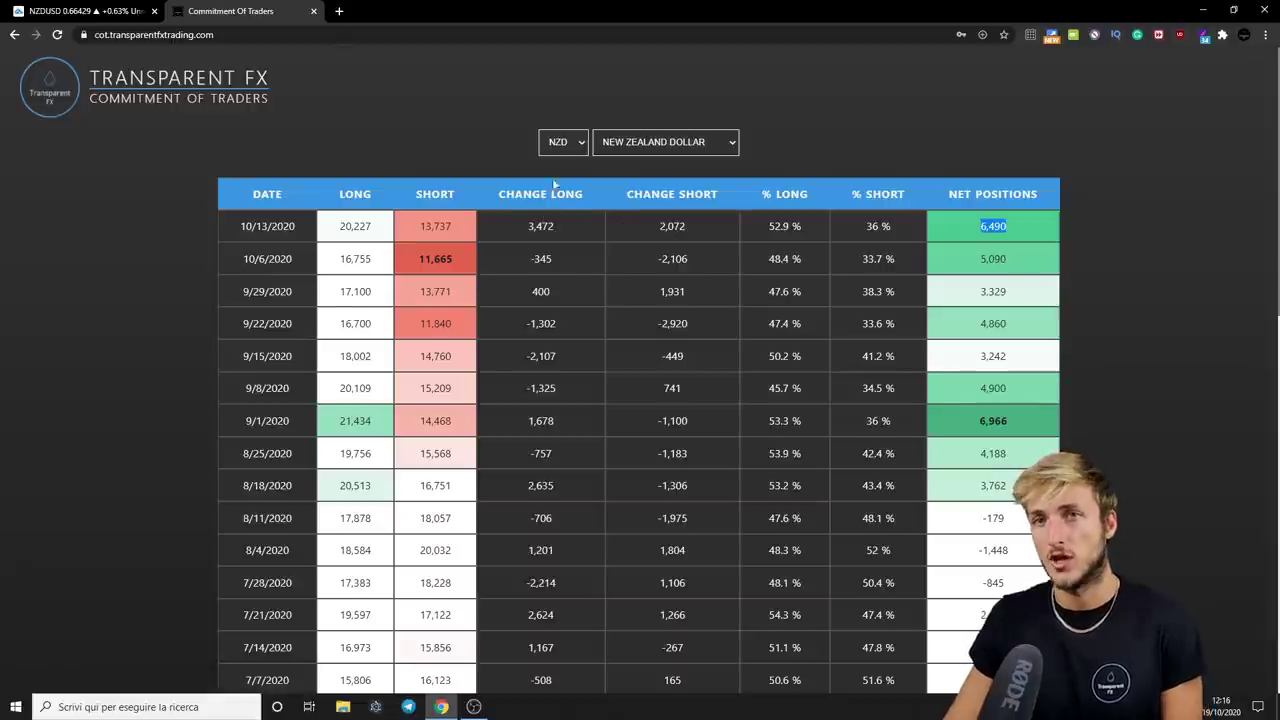
Step: Return to the NZDUSD daily chart and check its drawings in the object tree
{"action": "left_click", "coordinate": [90, 11]}
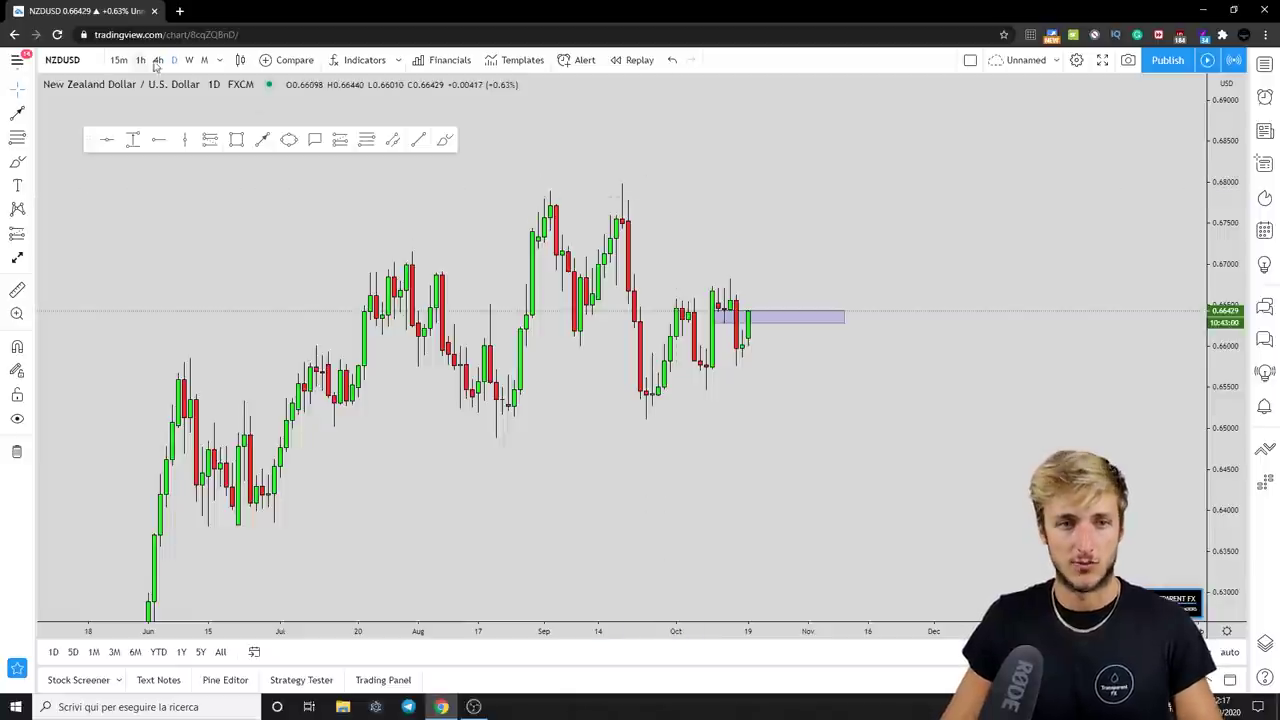
{"action": "right_click", "coordinate": [713, 171]}
{"action": "left_click", "coordinate": [786, 343]}
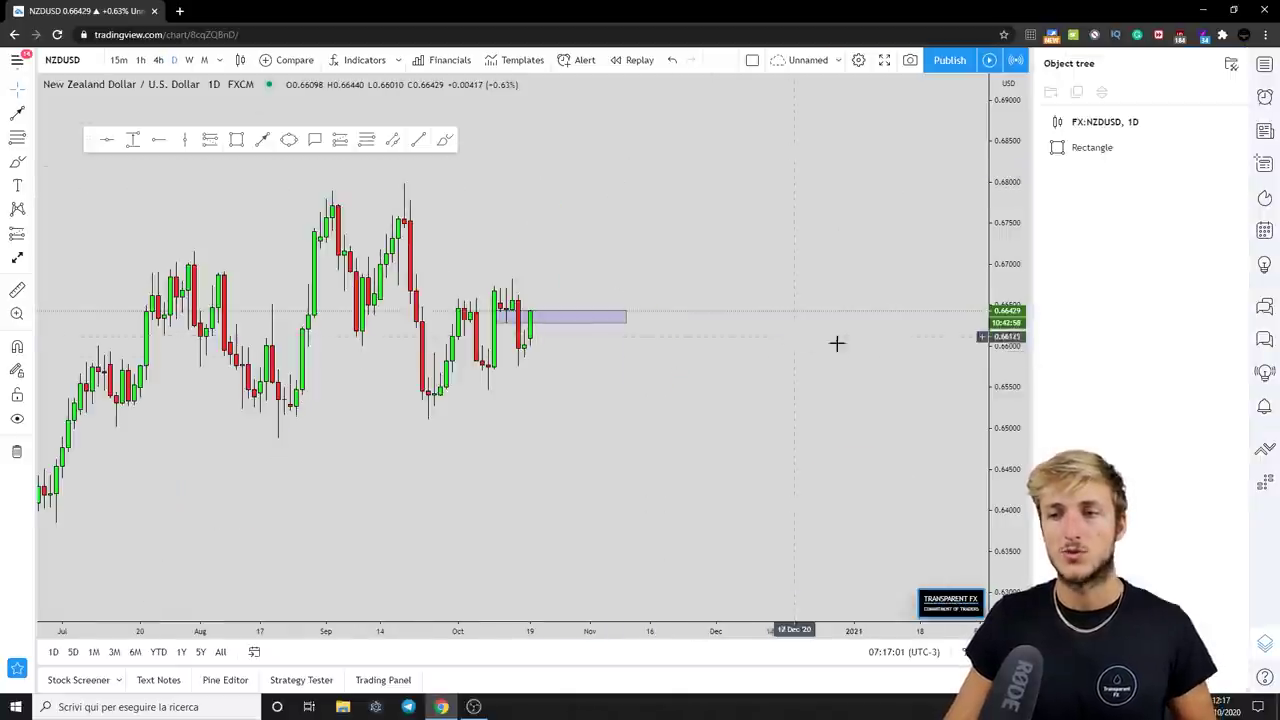
{"action": "left_click", "coordinate": [1265, 641]}
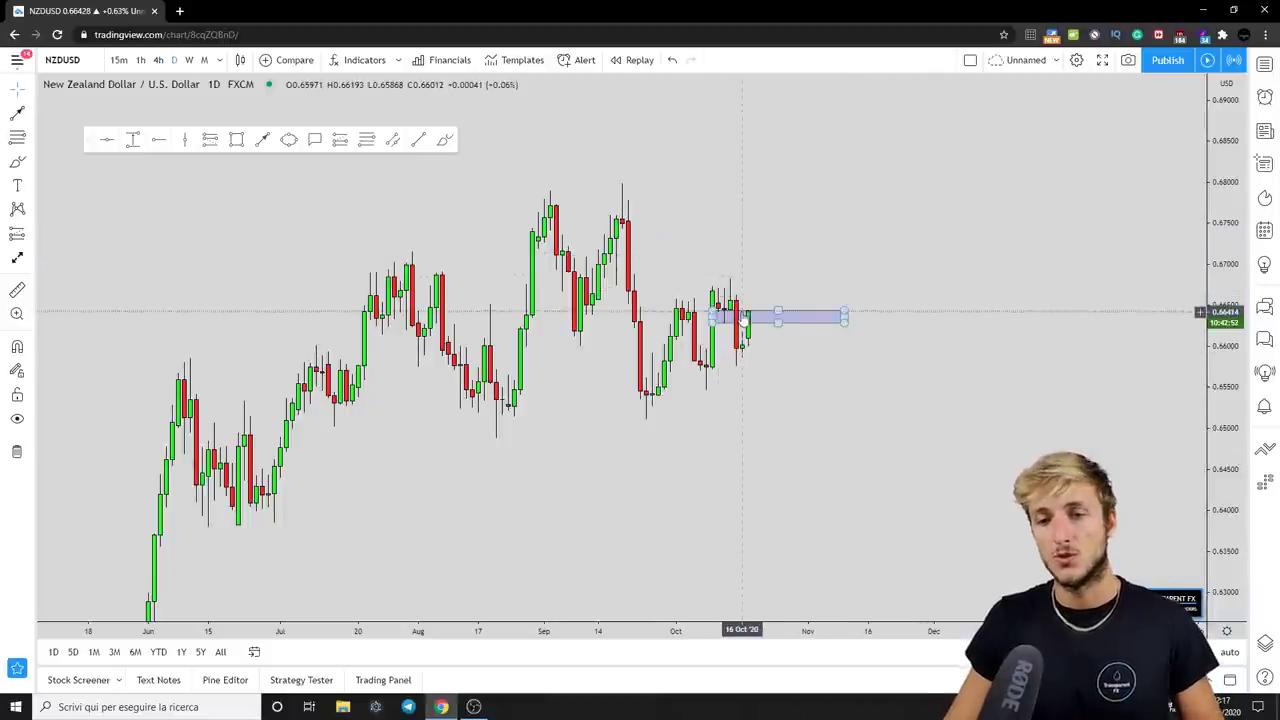
Step: Mark the latest daily candle inside the zone with a short Brush stroke and remove the mark
{"action": "left_click", "coordinate": [445, 139]}
{"action": "left_click_drag", "start_coordinate": [748, 318], "coordinate": [757, 307]}
{"action": "left_click", "coordinate": [362, 175]}
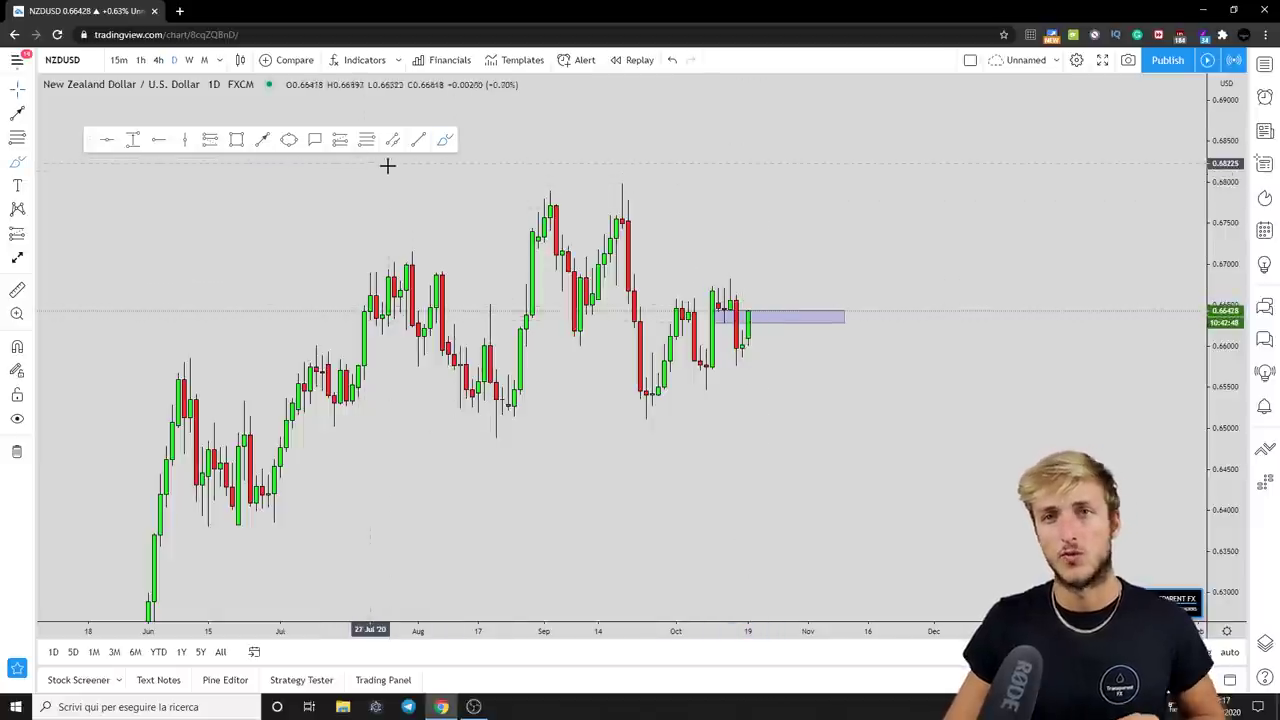
Step: On the 4-hour chart, trace the rise from the 15 October low near 0.658 up through the zone with the Brush
{"action": "left_click", "coordinate": [158, 61]}
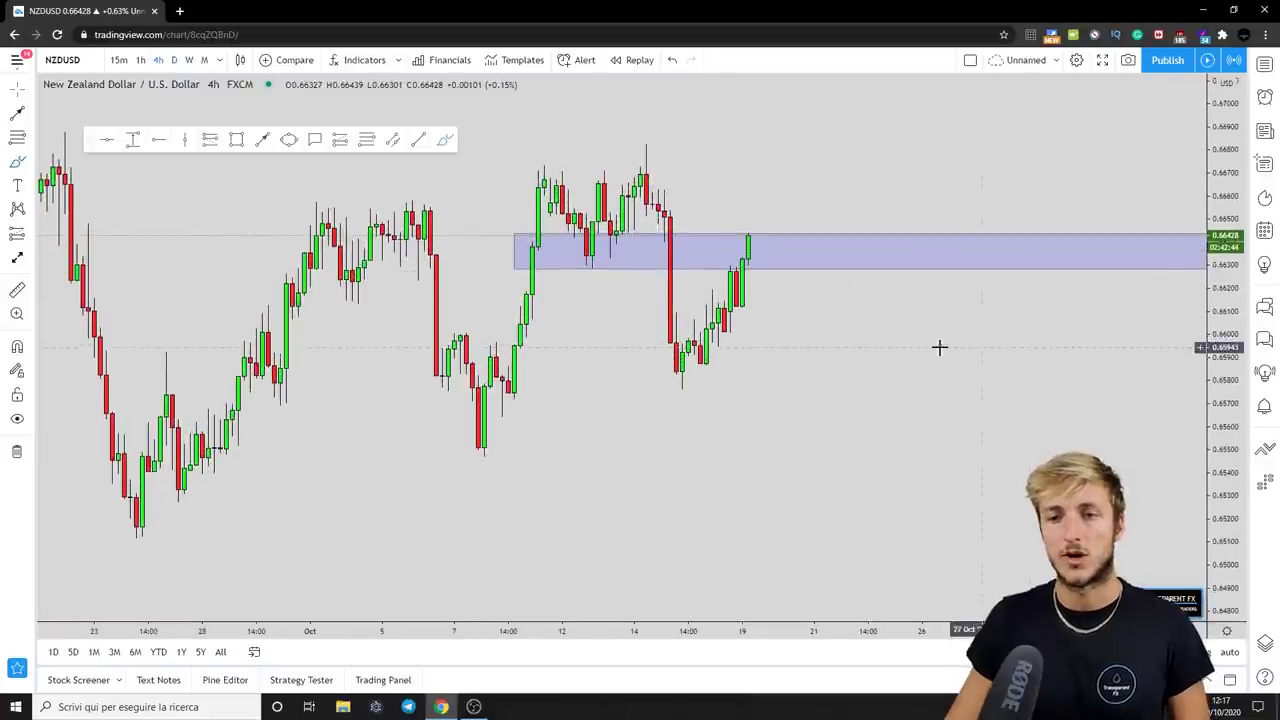
{"action": "scroll", "coordinate": [814, 337], "scroll_direction": "right", "scroll_amount": 2}
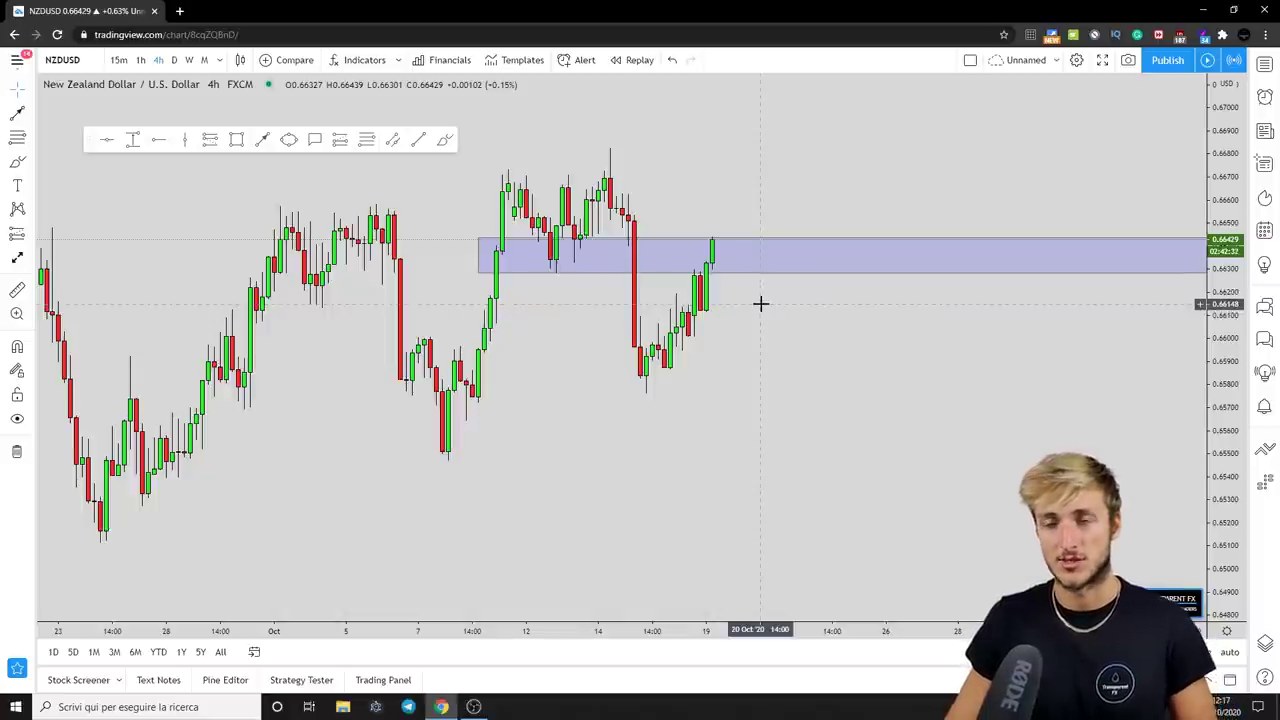
{"action": "left_click", "coordinate": [444, 139]}
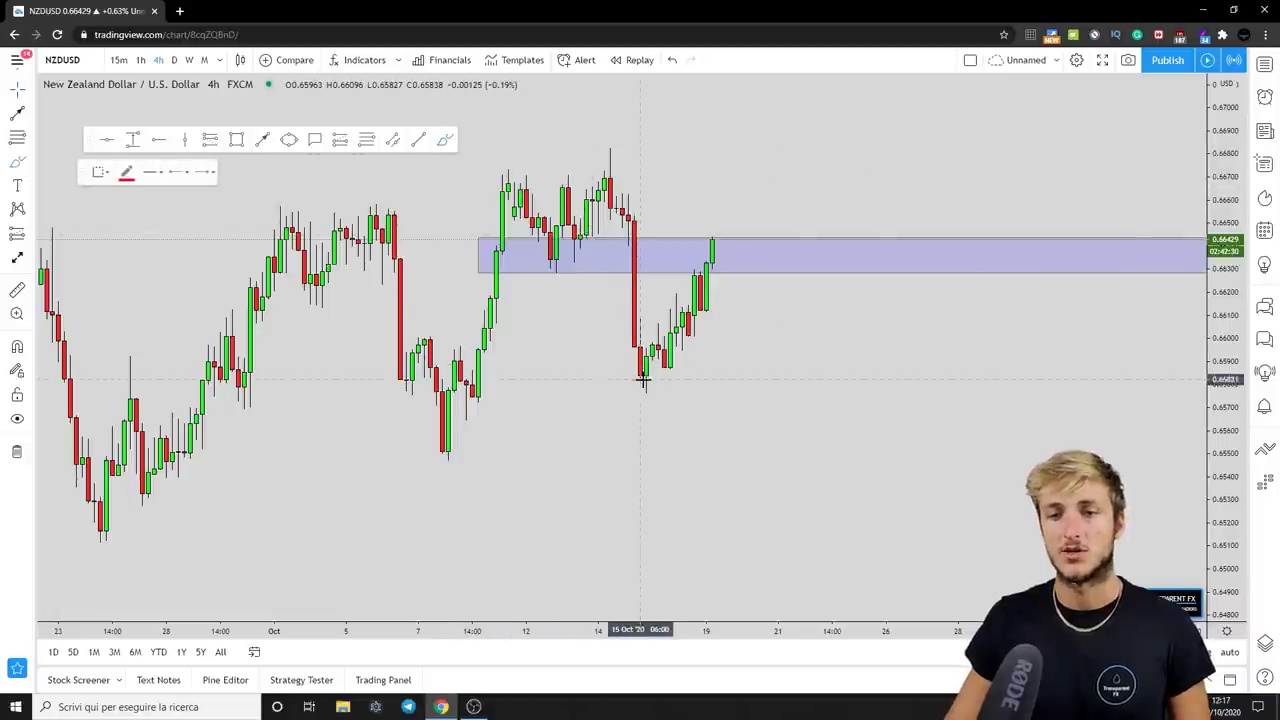
{"action": "mouse_move", "coordinate": [642, 380]}
{"action": "left_mouse_down"}
{"action": "mouse_move", "coordinate": [698, 262]}
{"action": "mouse_move", "coordinate": [712, 245]}
{"action": "mouse_move", "coordinate": [729, 256]}
{"action": "mouse_move", "coordinate": [749, 212]}
{"action": "mouse_move", "coordinate": [773, 216]}
{"action": "left_mouse_up"}
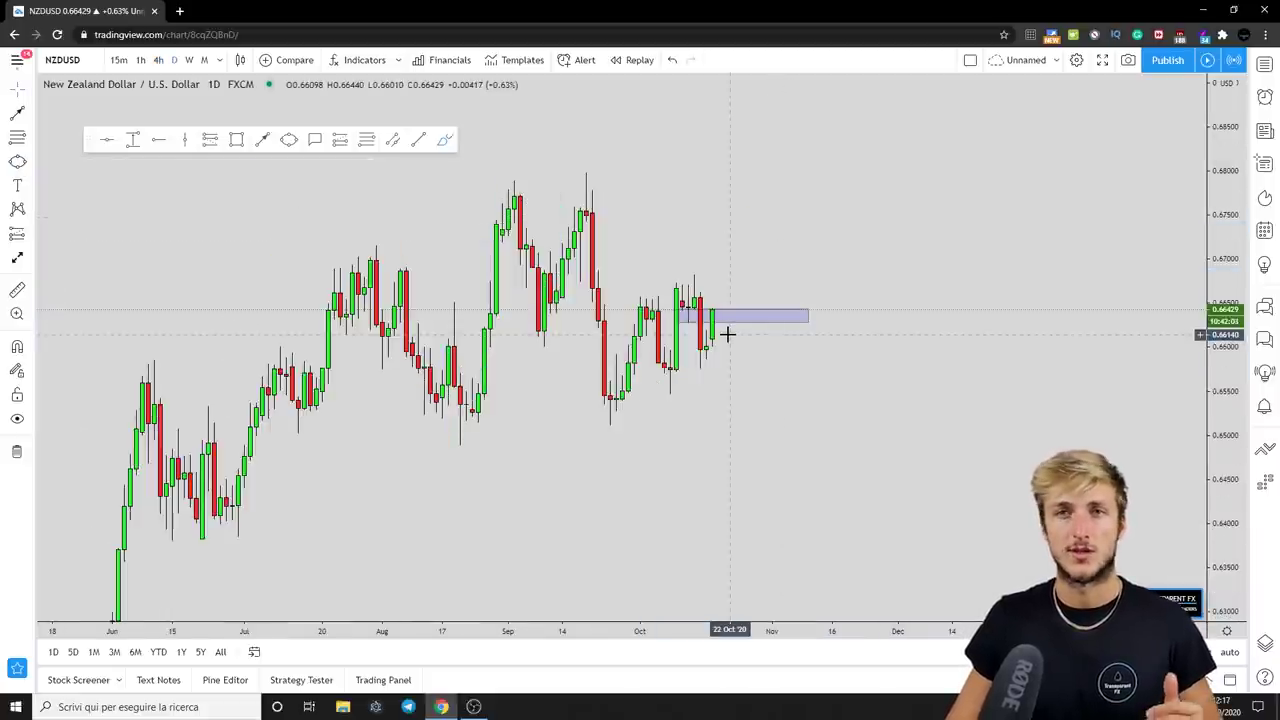
Step: Draw an ellipse around the latest daily candle at the zone, from 16 to 23 October 2020, between about 0.661 and 0.666
{"action": "left_click", "coordinate": [289, 140]}
{"action": "left_click", "coordinate": [730, 298]}
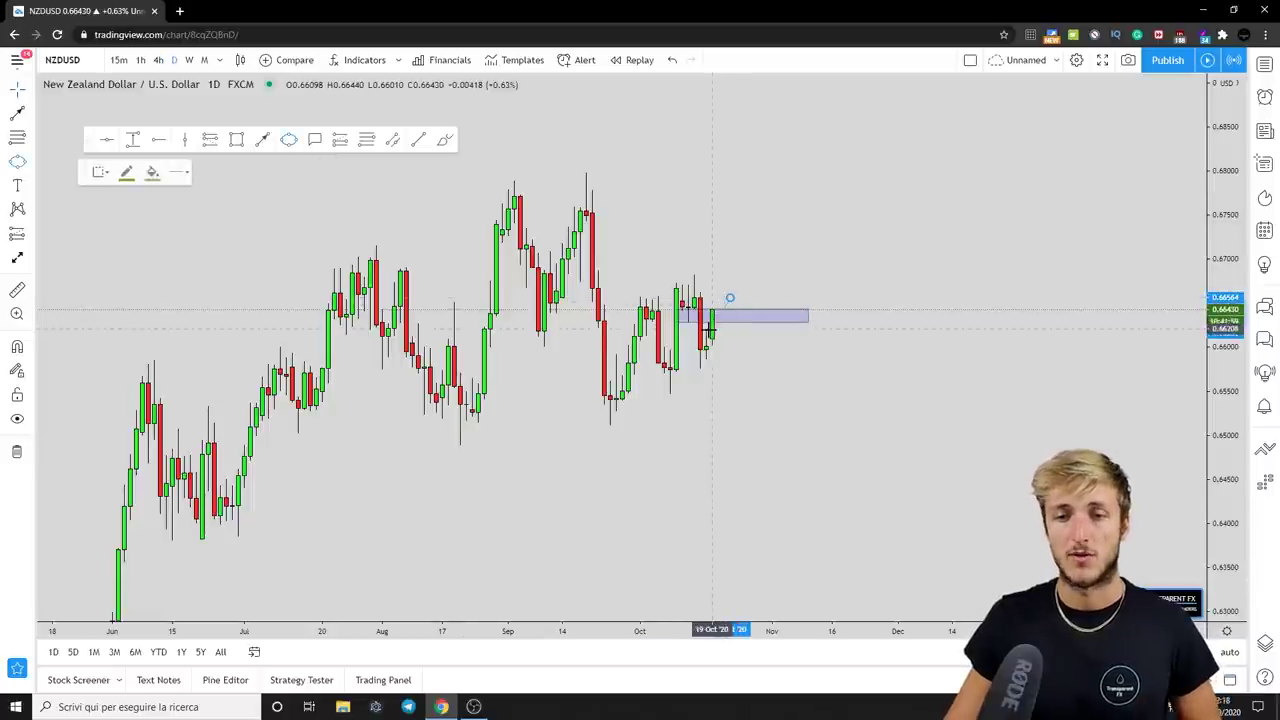
{"action": "left_click", "coordinate": [740, 330]}
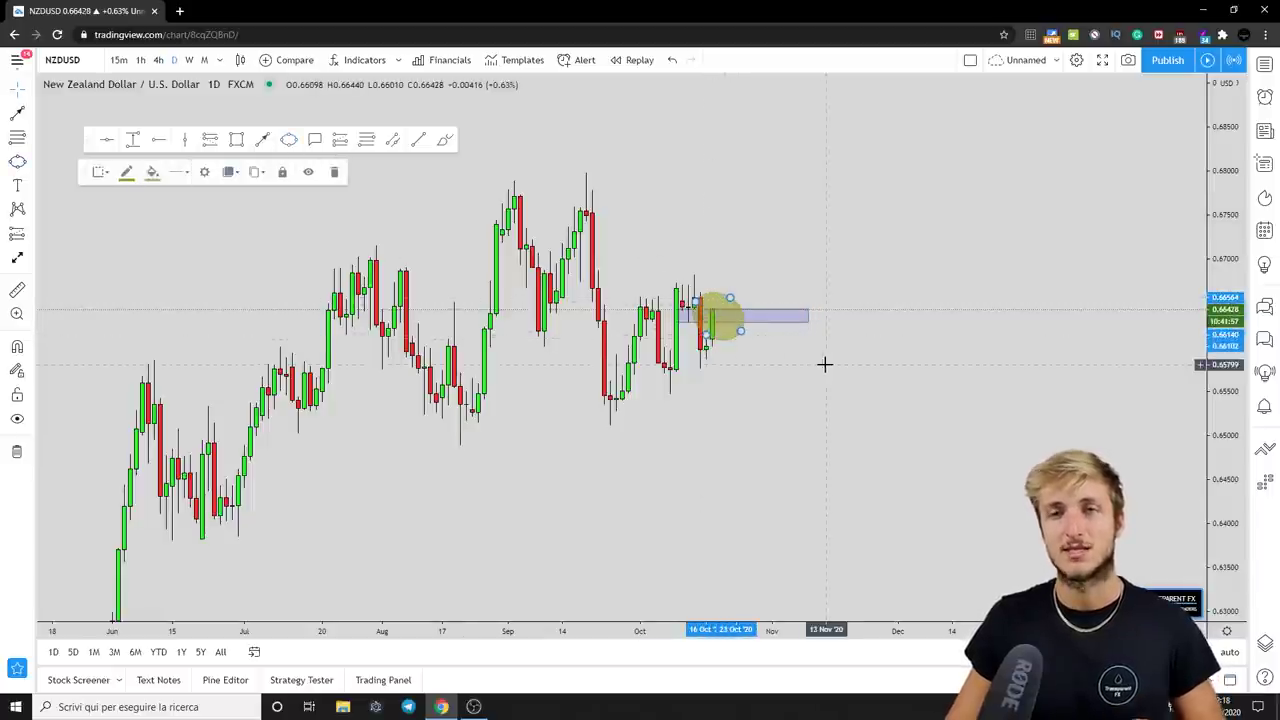
{"action": "left_click", "coordinate": [825, 362]}
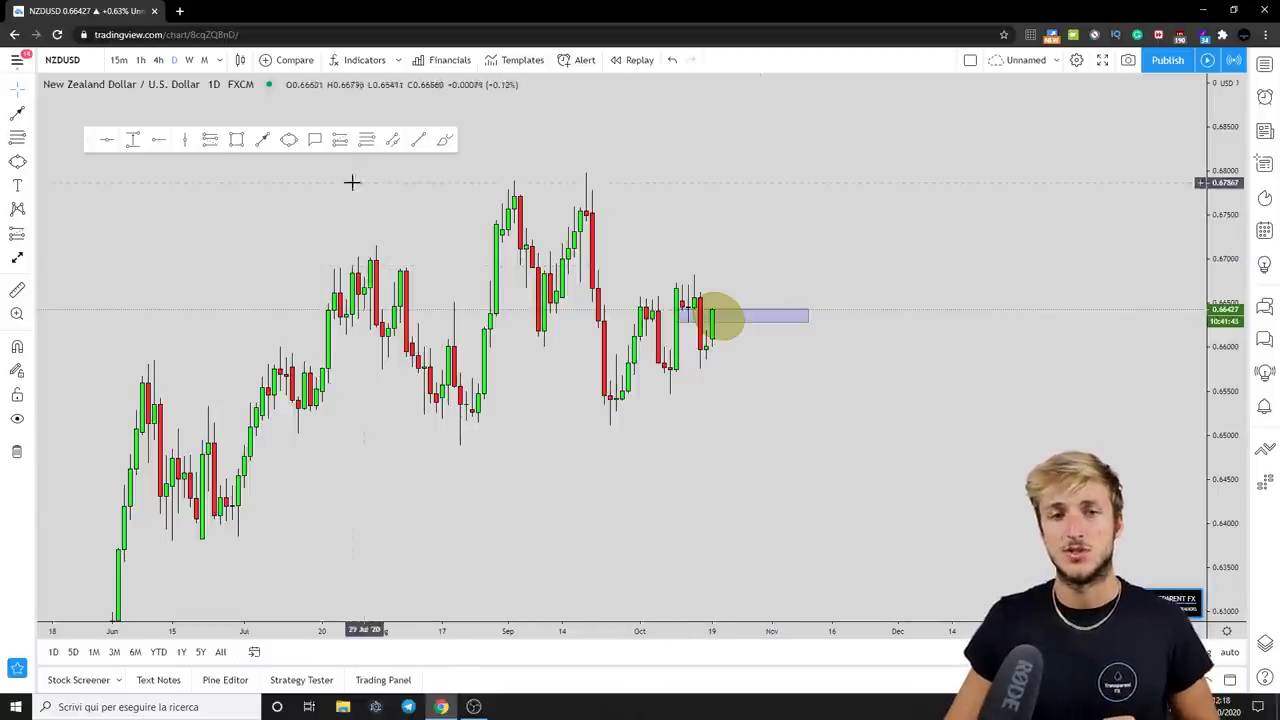
Step: Draw a downward arrow from the daily zone at about 0.664 on 20 October 2020 to about 0.647
{"action": "left_click", "coordinate": [264, 142]}
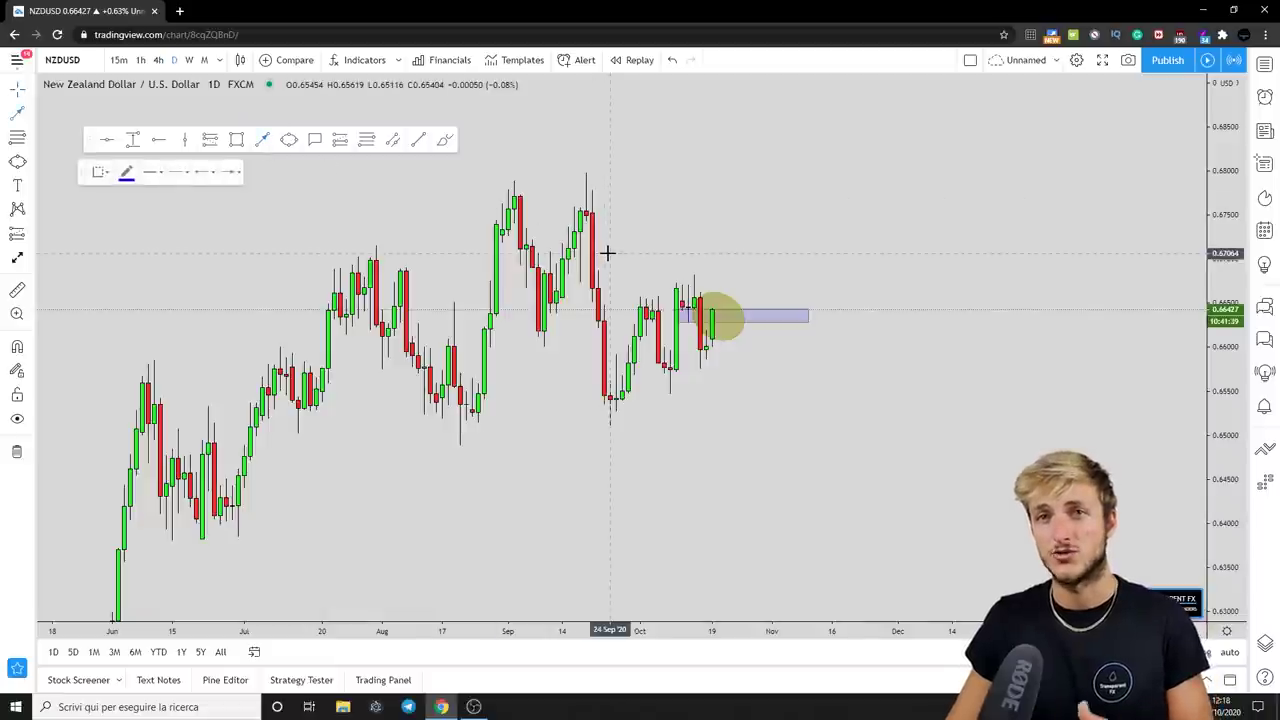
{"action": "left_click", "coordinate": [720, 313]}
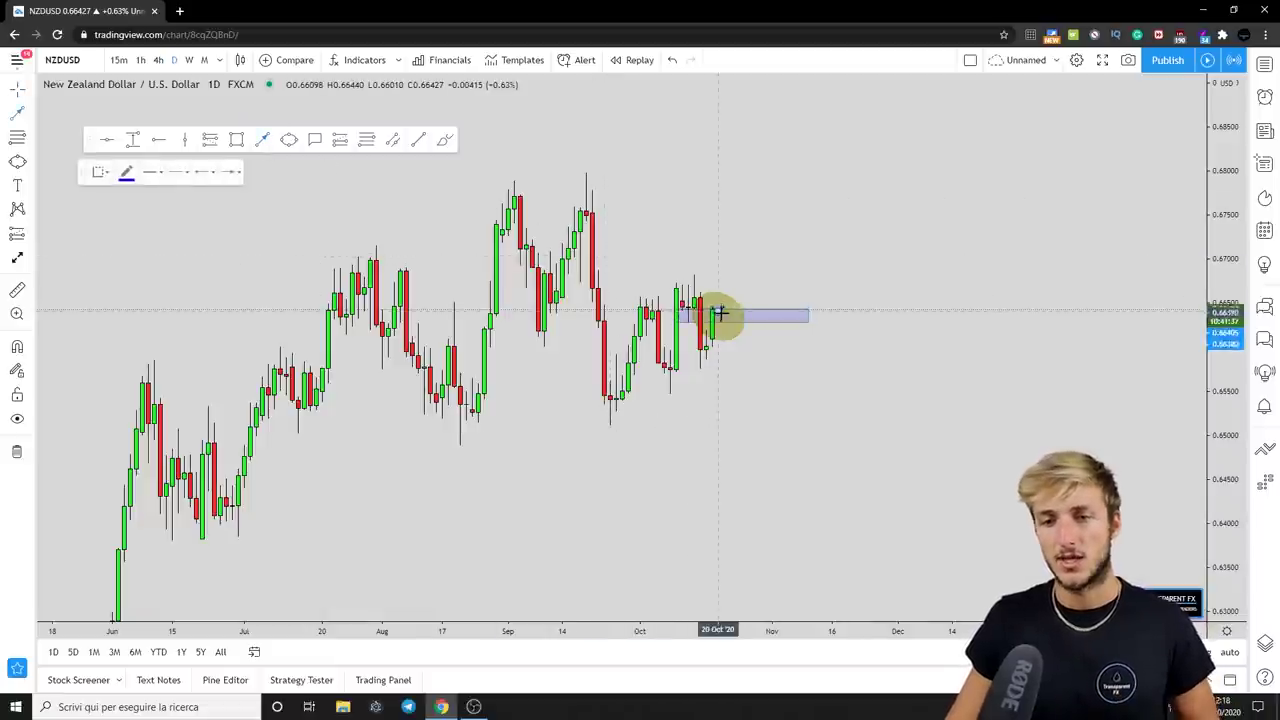
{"action": "left_click", "coordinate": [752, 458]}
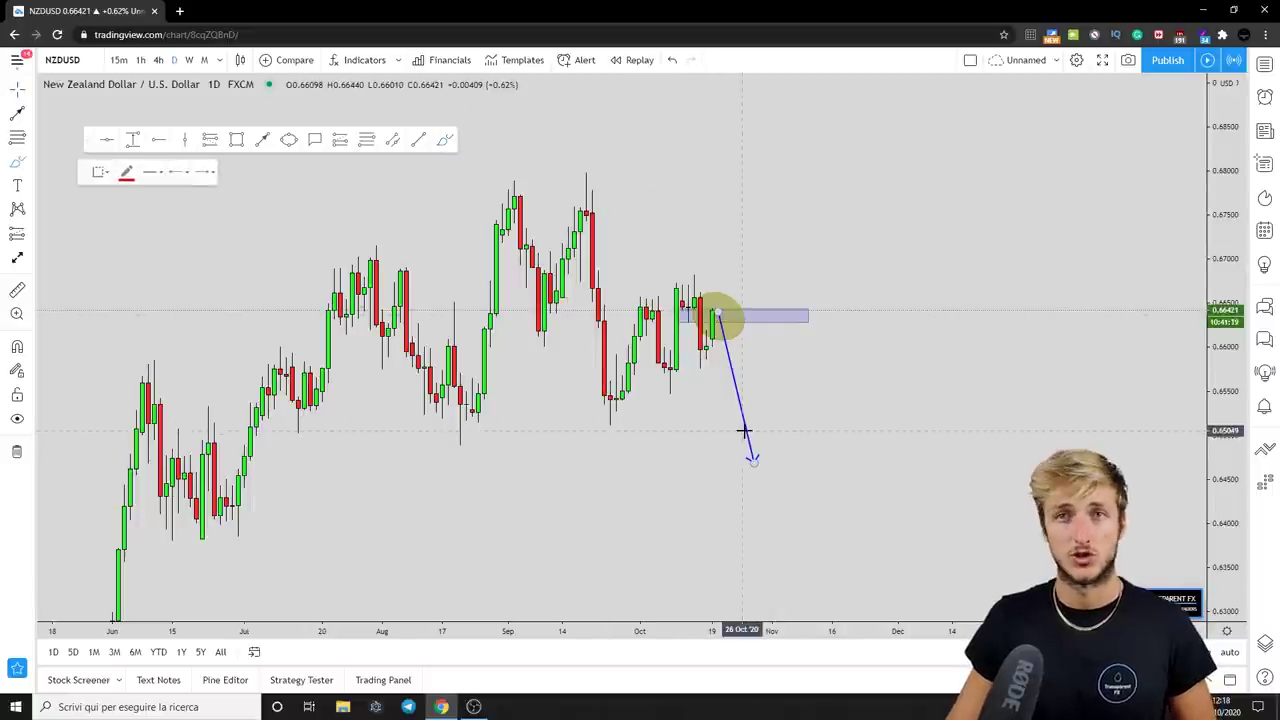
Step: Sketch a short rise from the latest daily candle to about 0.667 on 22 October 2020 with the Brush
{"action": "left_click", "coordinate": [717, 316]}
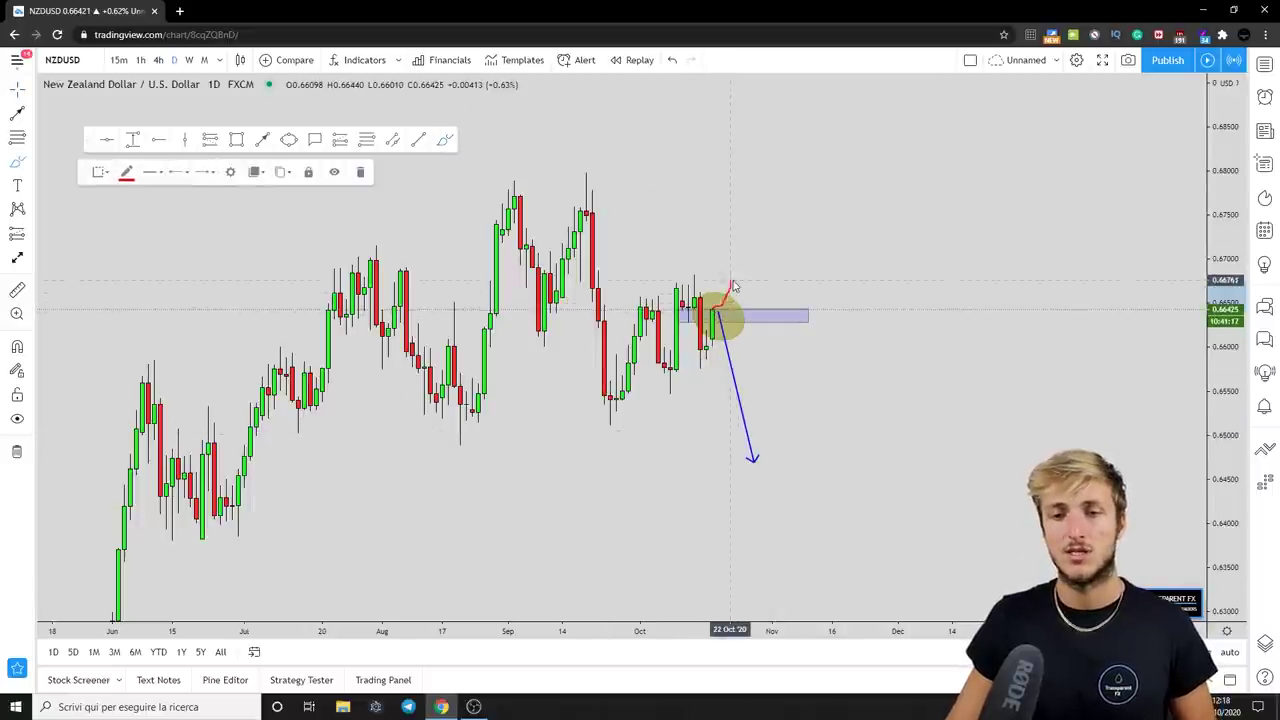